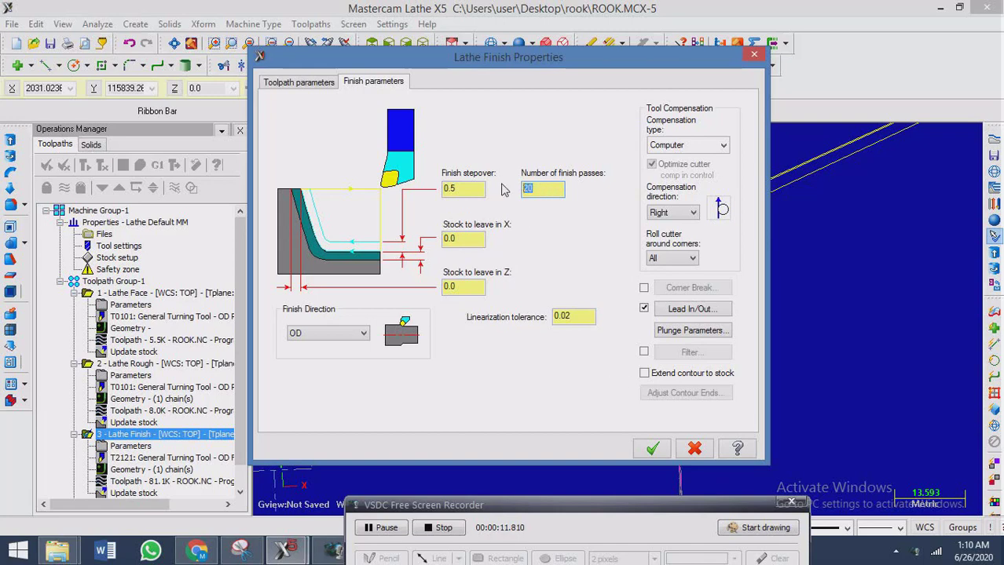
Accept the Lathe Finish parameters so the finish toolpath is generated
left_click_drag(577, 61, 555, 75)
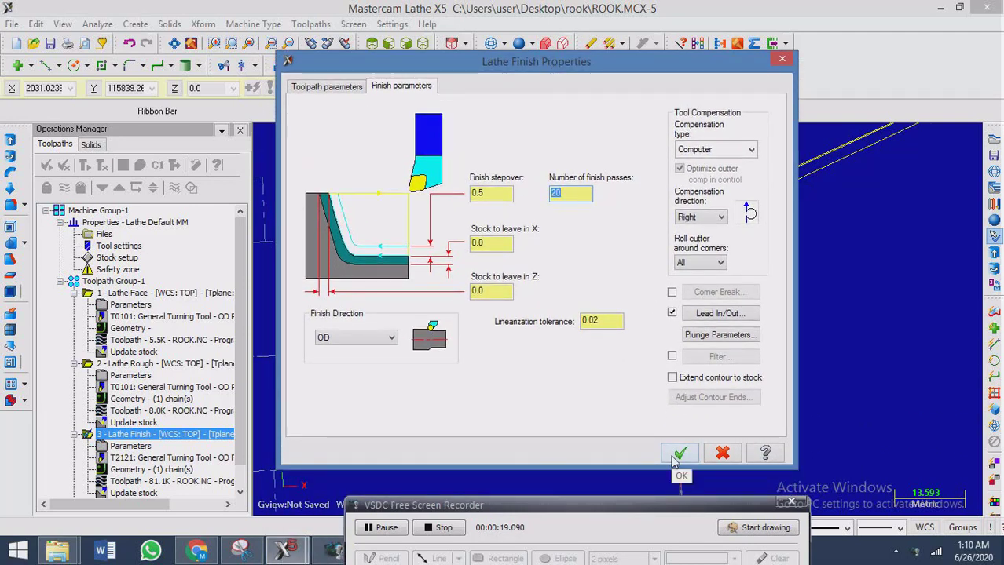
left_click(673, 462)
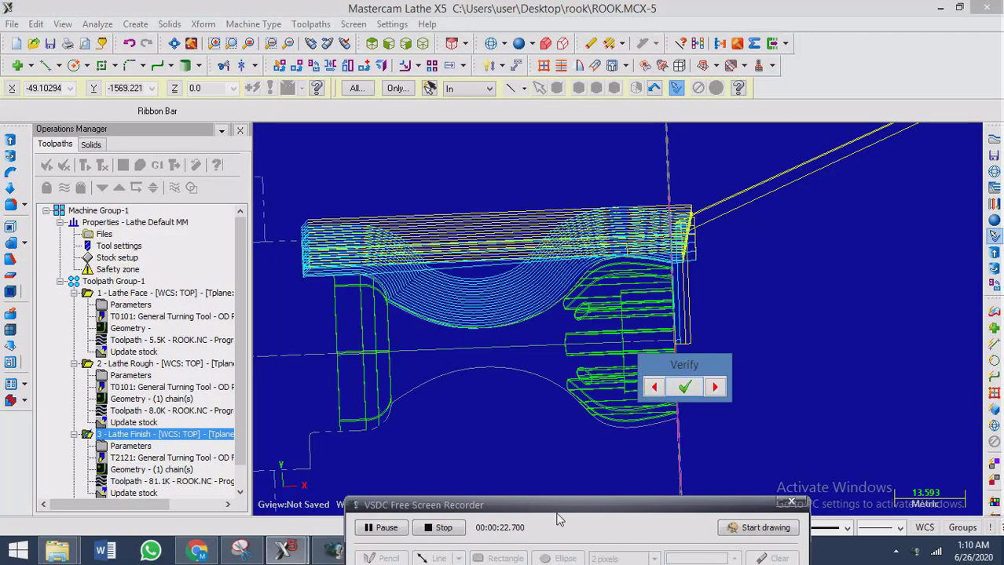
left_click(684, 388)
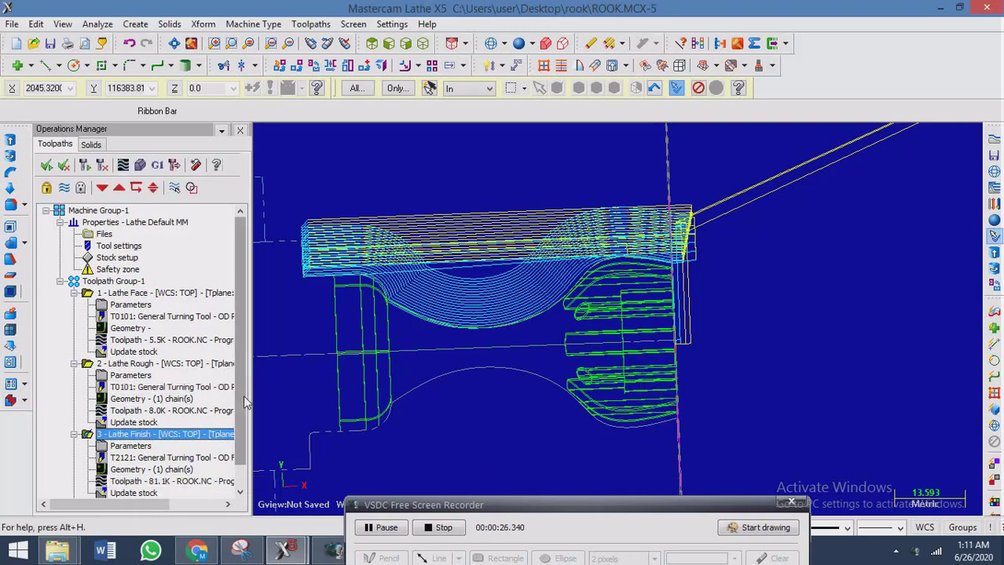
Run the Verify simulation of the Lathe Finish operation through to completion, keeping the stock in view, and close it
scroll(243, 395, "down", 1)
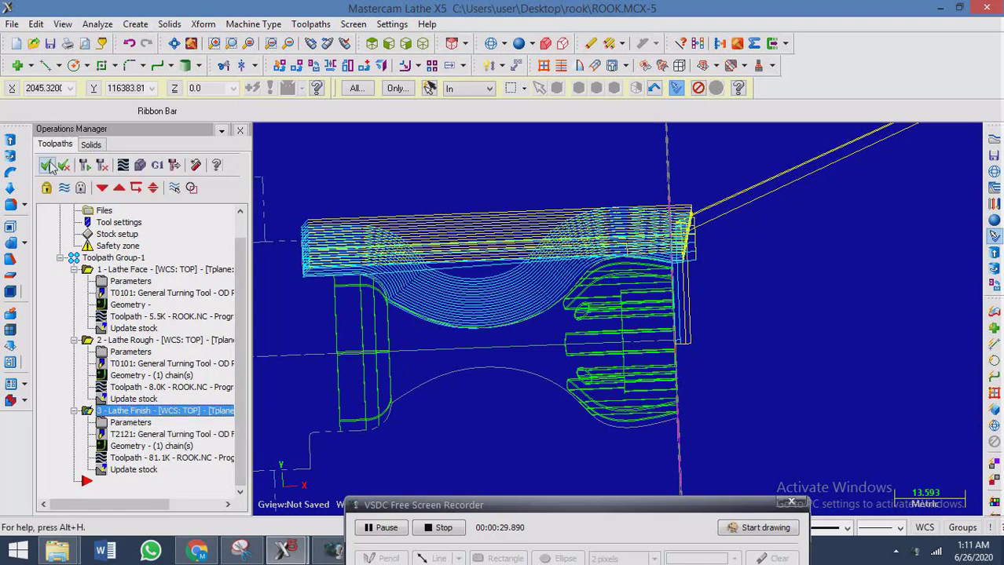
left_click(141, 167)
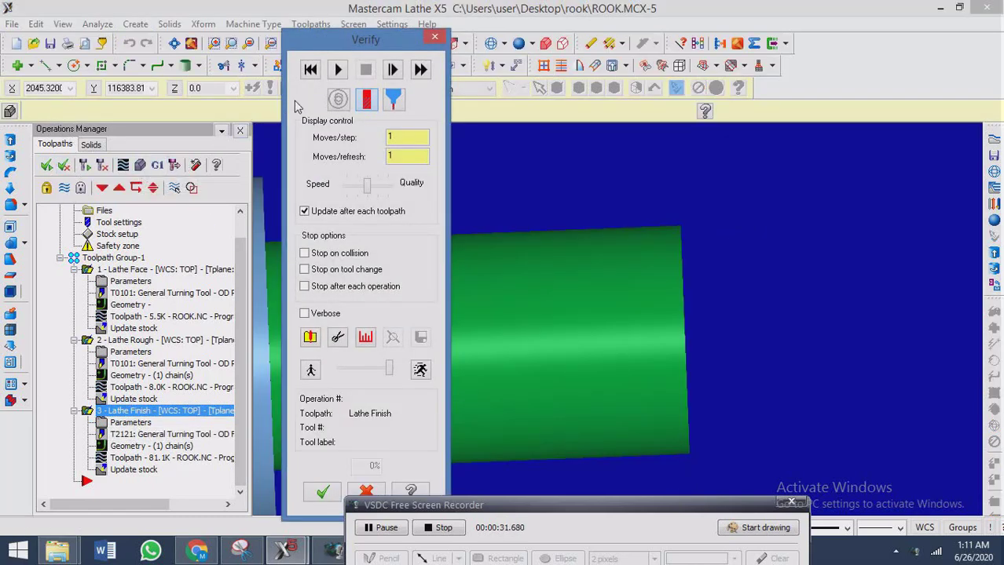
left_click(340, 70)
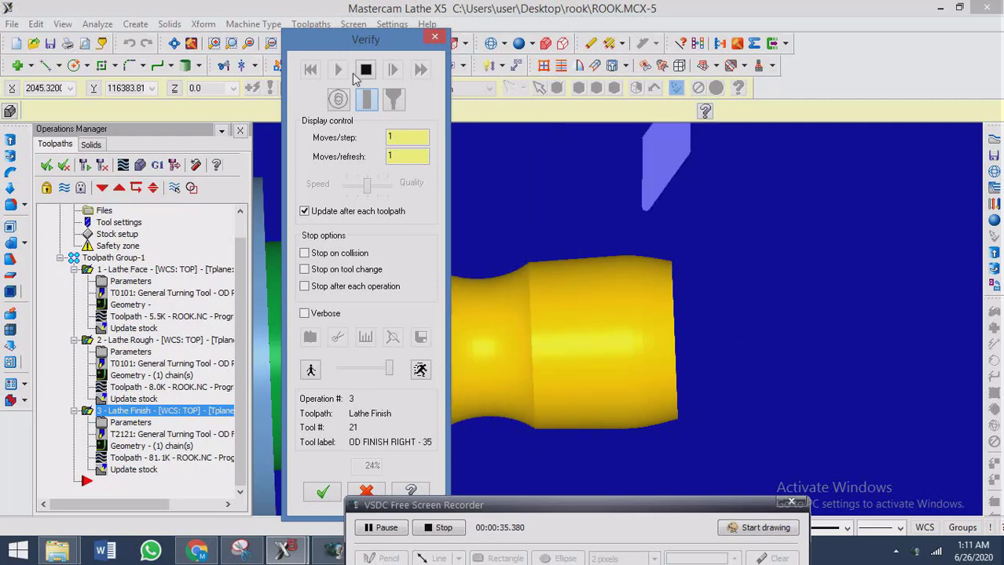
left_click_drag(381, 44, 288, 50)
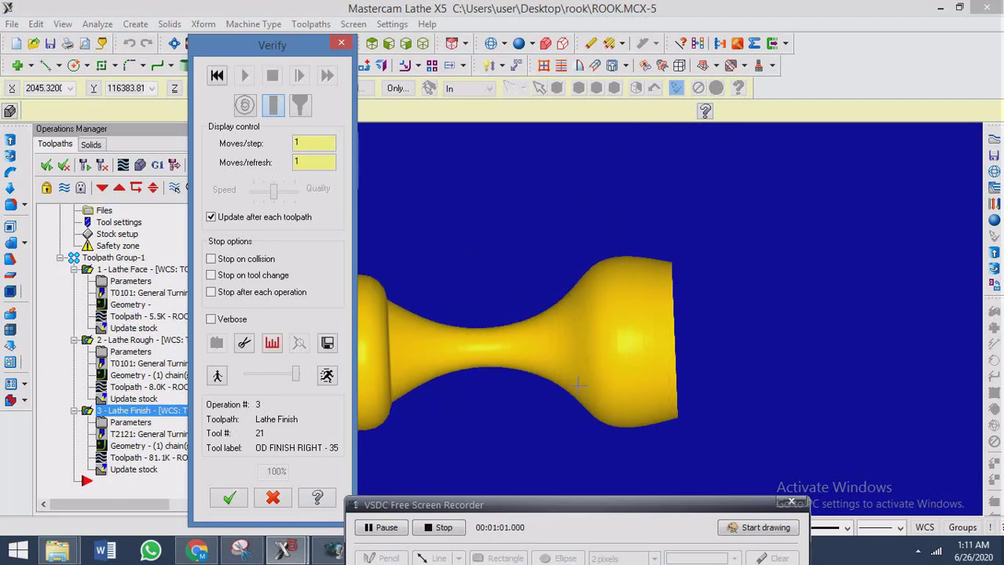
left_click_drag(276, 45, 138, 14)
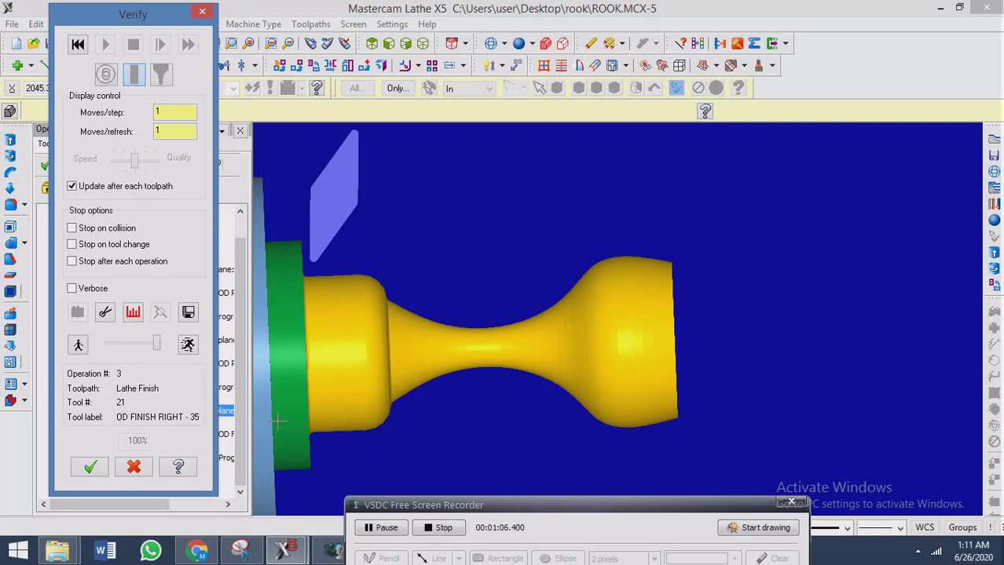
left_click(87, 468)
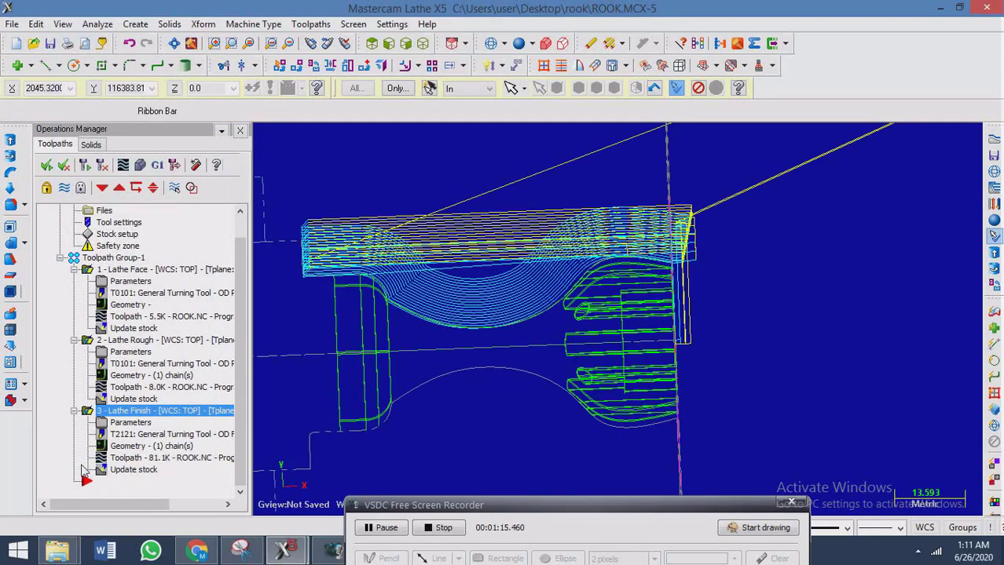
Place the insertion point after the Lathe Finish operation, hide the toolpaths of all three operations, and switch to the top view
left_click(108, 482)
scroll(738, 215, "down", 3)
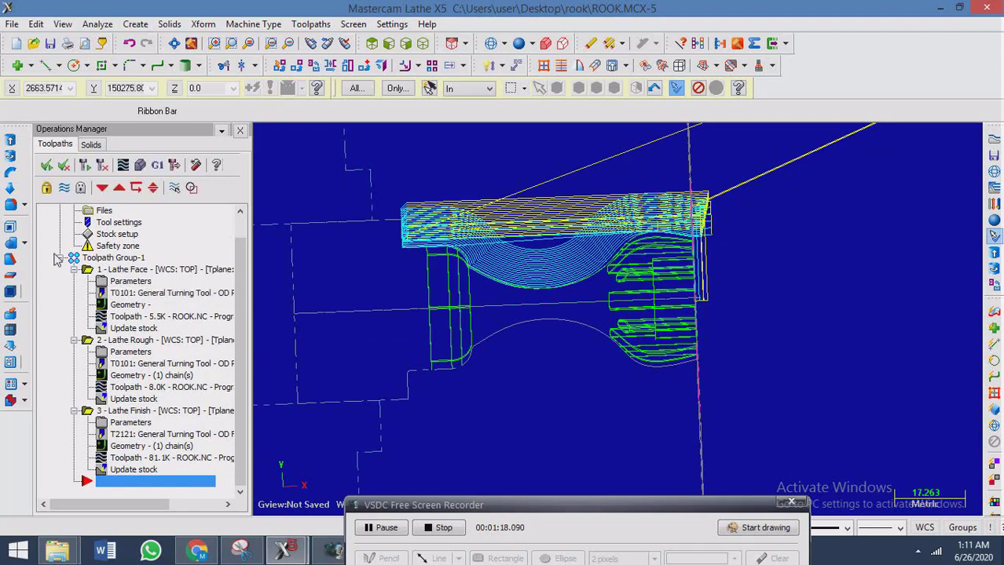
left_click(46, 165)
left_click(63, 187)
scroll(768, 267, "down", 1)
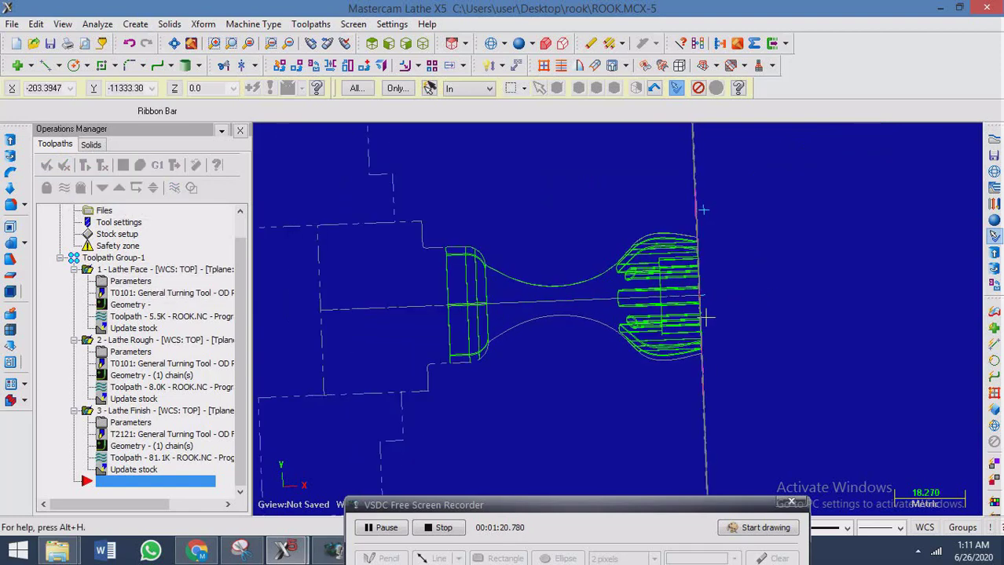
left_click(370, 63)
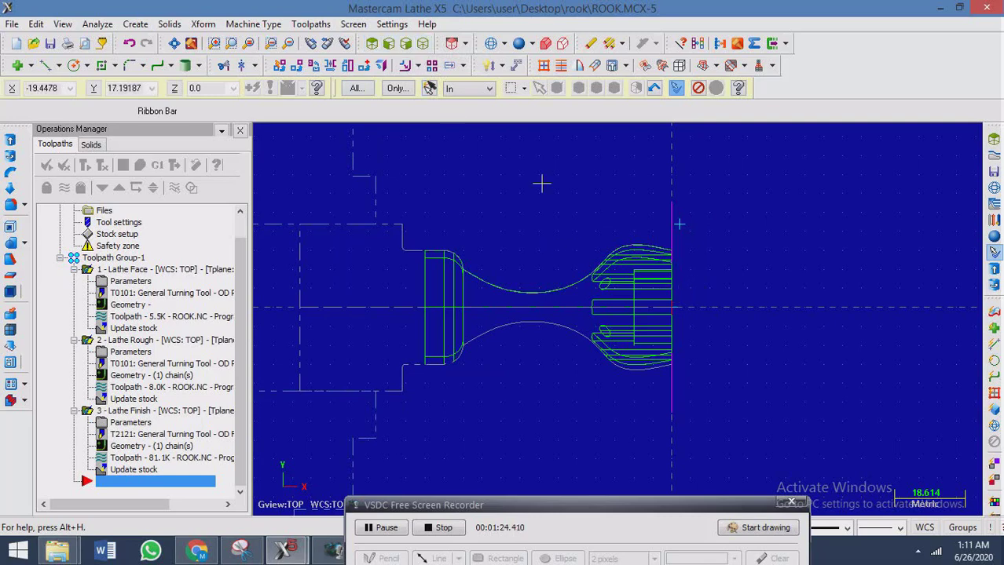
left_click(330, 26)
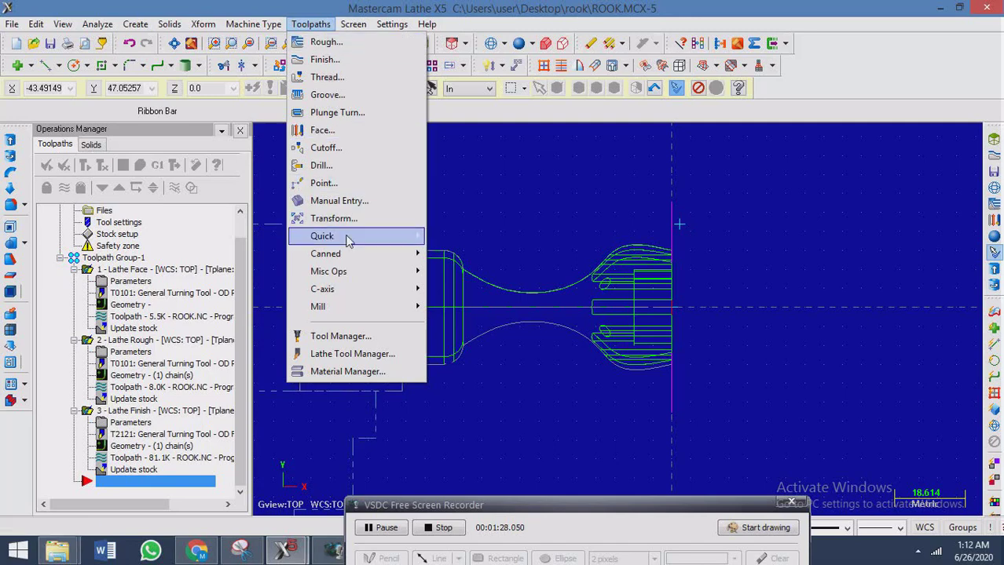
mouse_move(338, 290)
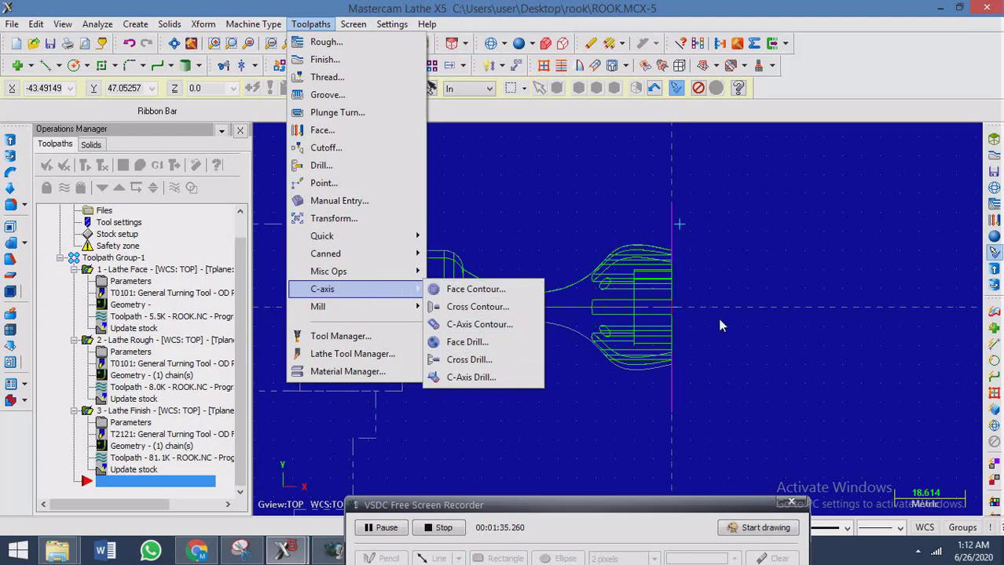
left_click(744, 311)
Shade the solid rook model and turn it to expose the holes and slots in the crown's end face
middle_click_drag(757, 302, 571, 189)
left_click(518, 43)
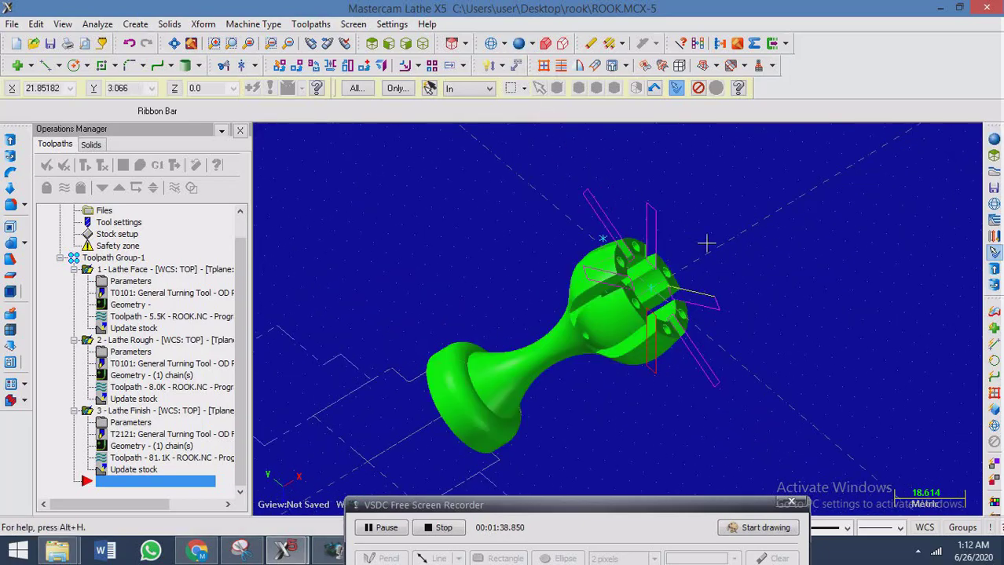
middle_click_drag(706, 240, 785, 307)
mouse_move(707, 314)
middle_mouse_down()
mouse_move(594, 282)
mouse_move(585, 255)
middle_mouse_up()
scroll(607, 279, "up", 5)
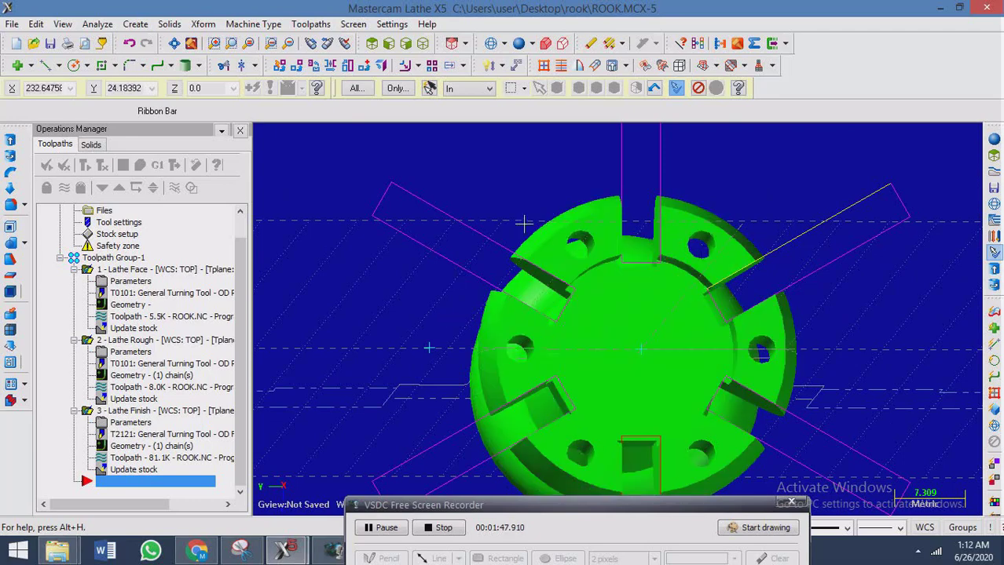
left_click(311, 23)
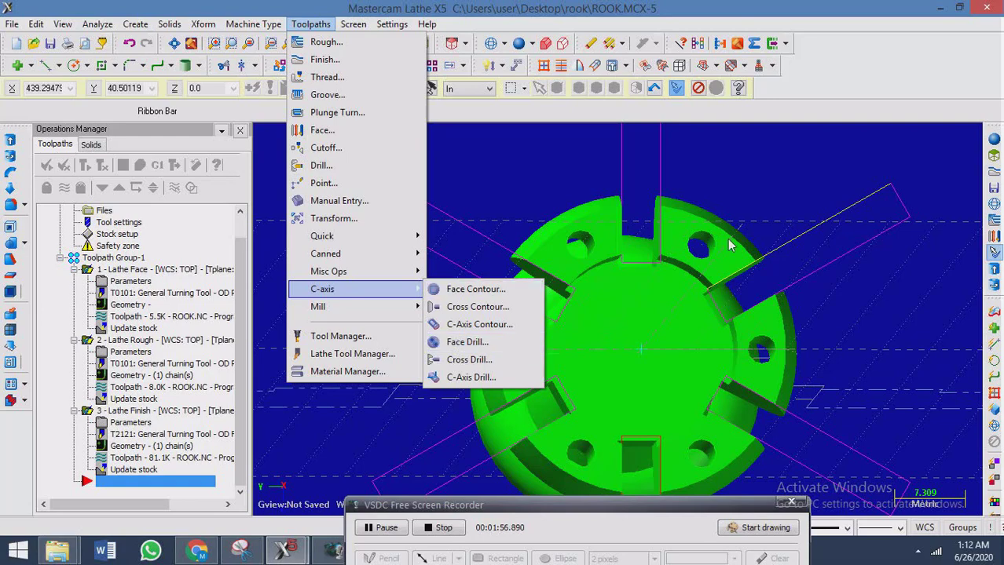
left_click(756, 195)
middle_click_drag(756, 195, 634, 284)
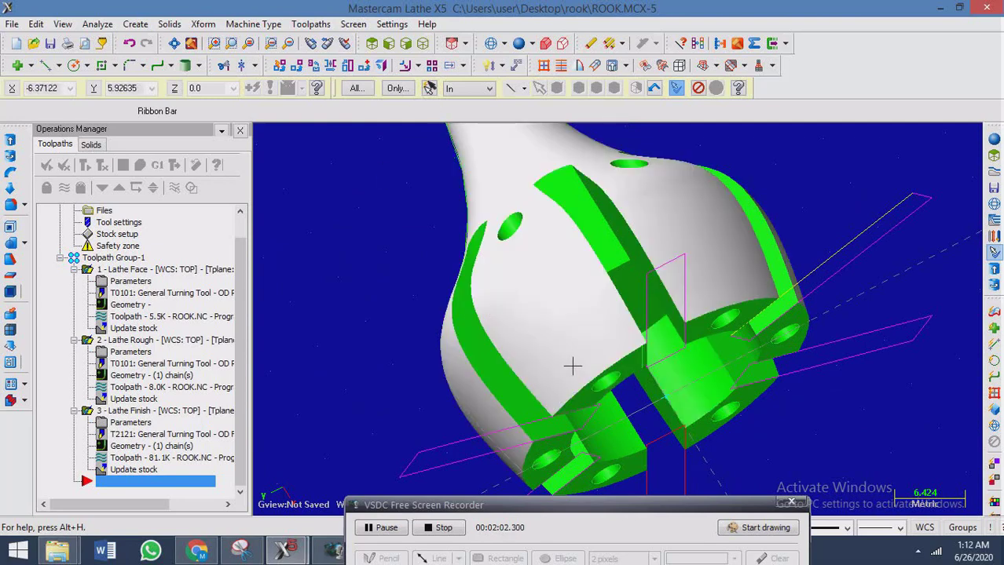
Start a C-axis Face Drill toolpath and pick the centres of the six holes in the crown's end face
left_click(312, 24)
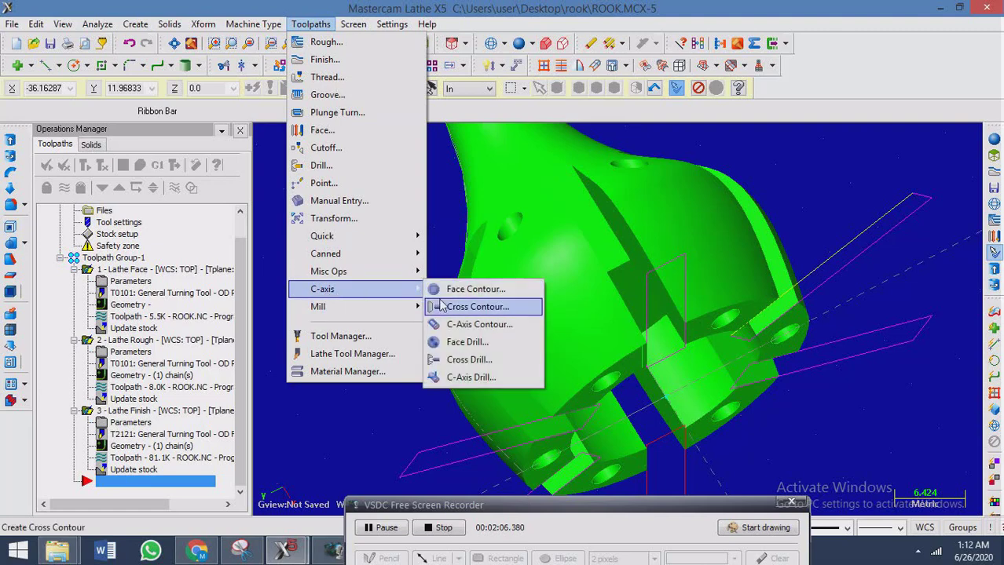
left_click(468, 343)
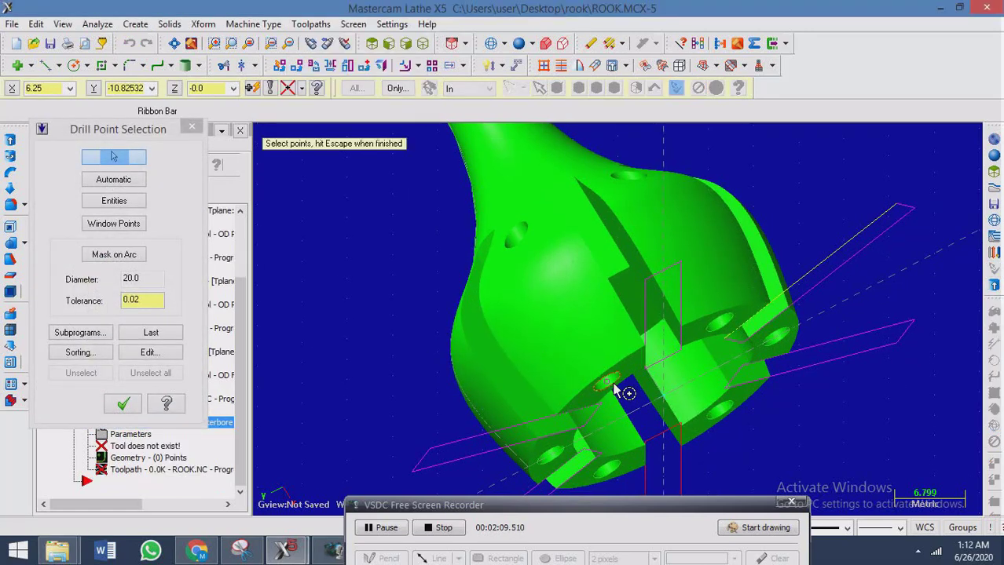
left_click(613, 383)
scroll(652, 363, "down", 1)
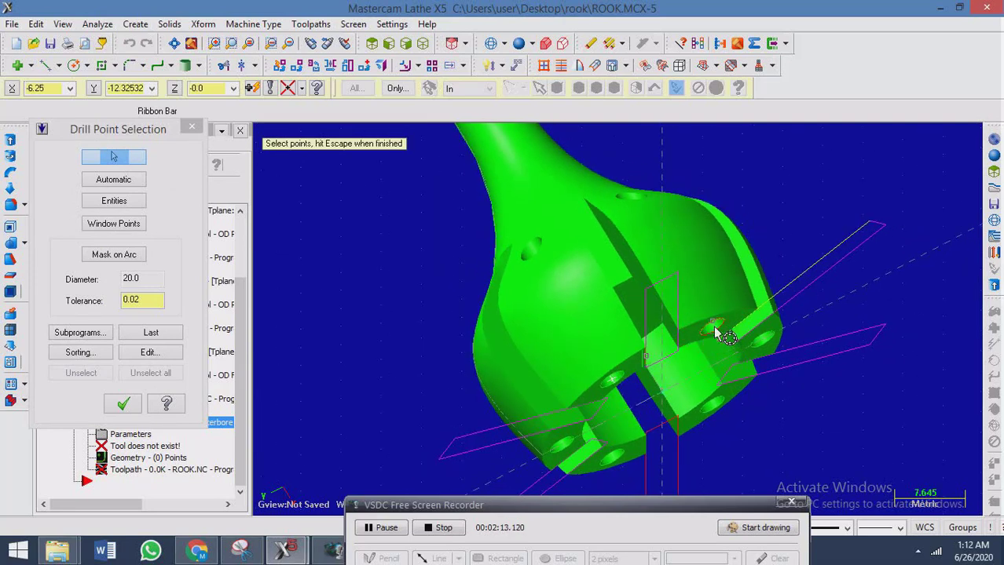
scroll(716, 331, "up", 3)
left_click(716, 331)
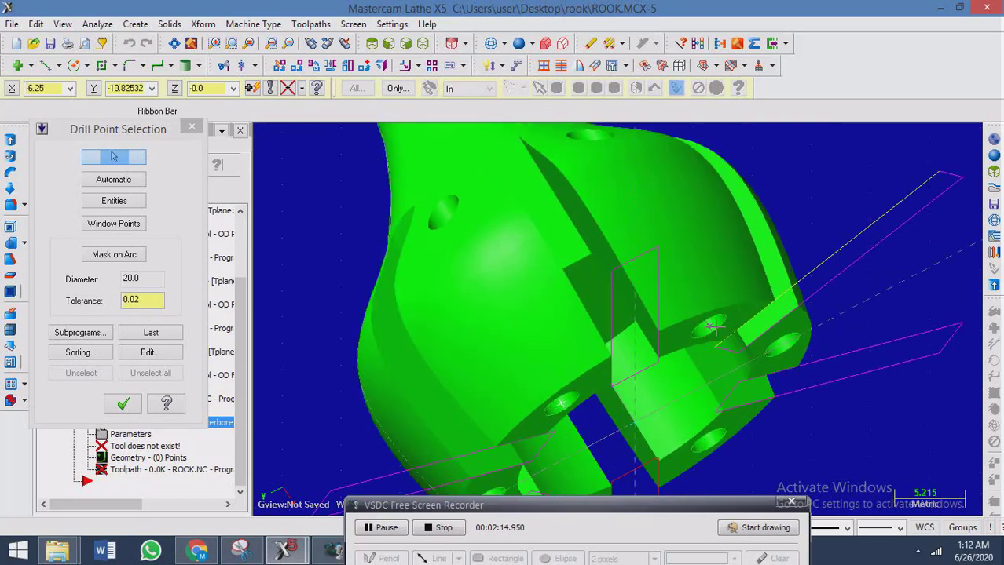
left_click(785, 349)
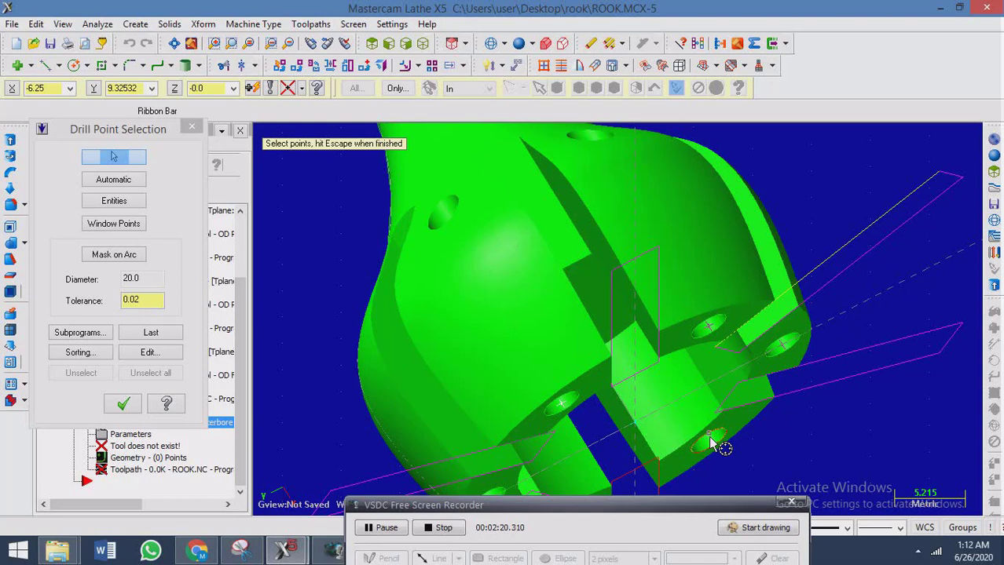
middle_click_drag(740, 410, 633, 449)
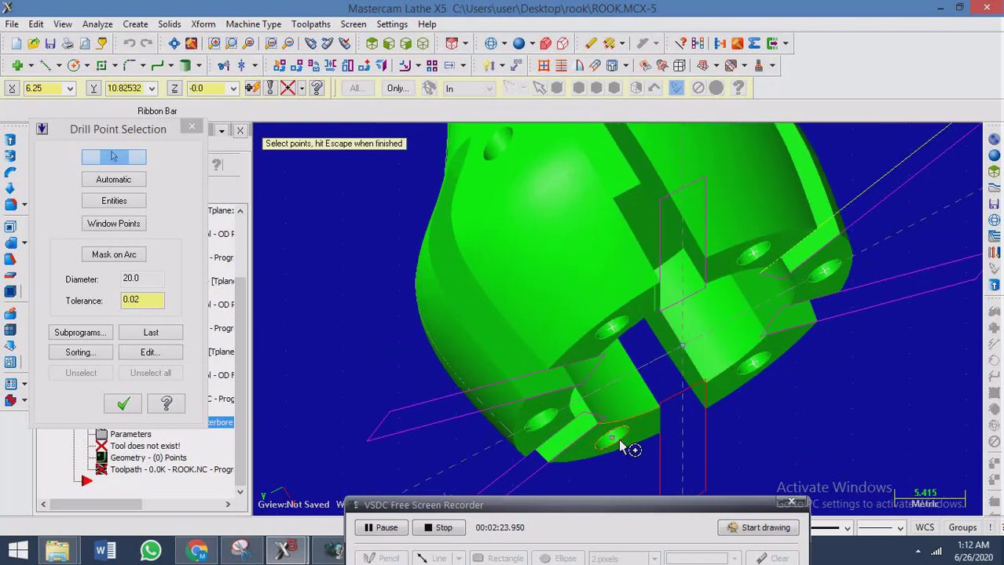
left_click(544, 423)
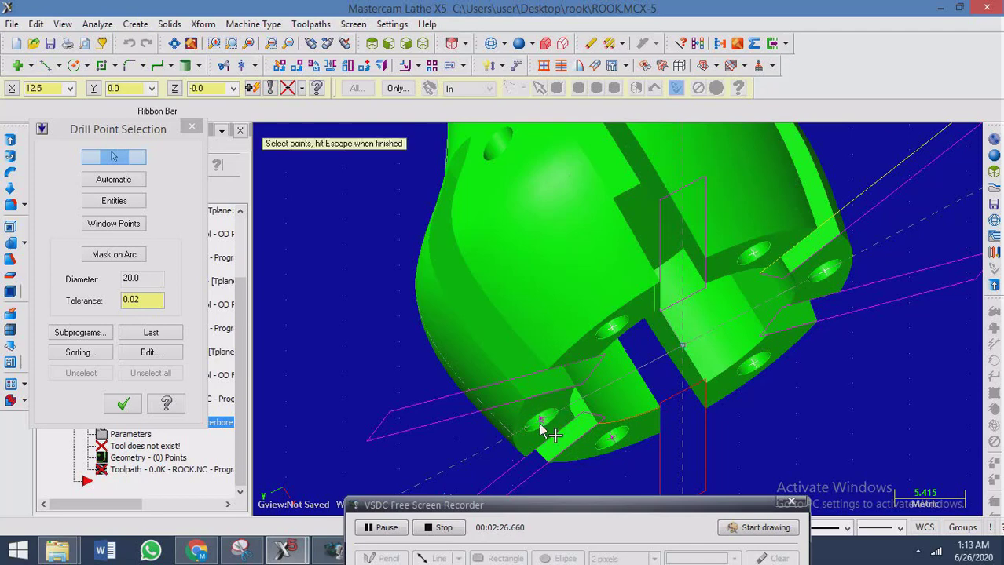
left_click(123, 405)
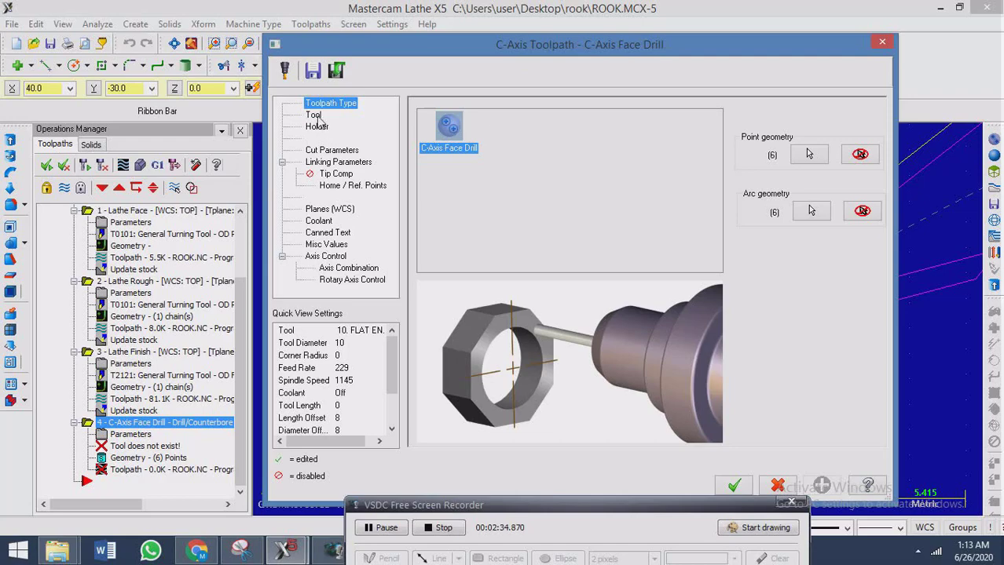
Choose the 2. DRILL (tool 12, 2.0 diameter) from the LATHE_MM tool library for the C-axis face drill
left_click(314, 115)
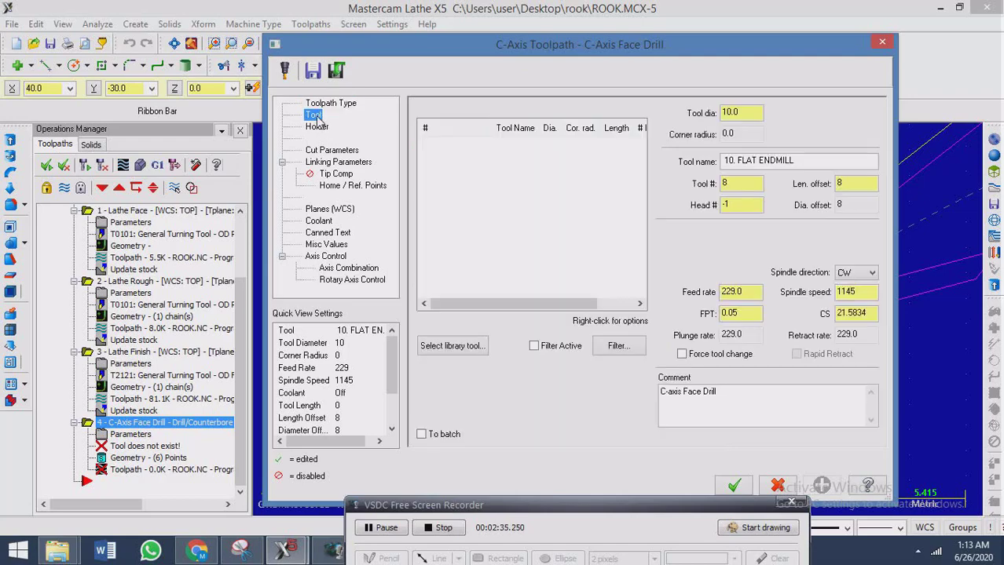
left_click(454, 345)
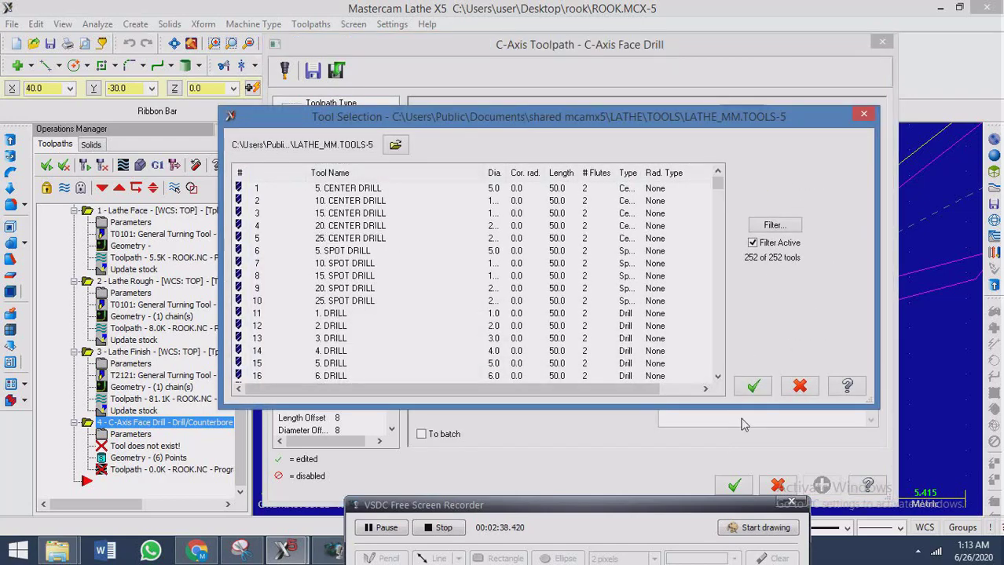
left_click(799, 386)
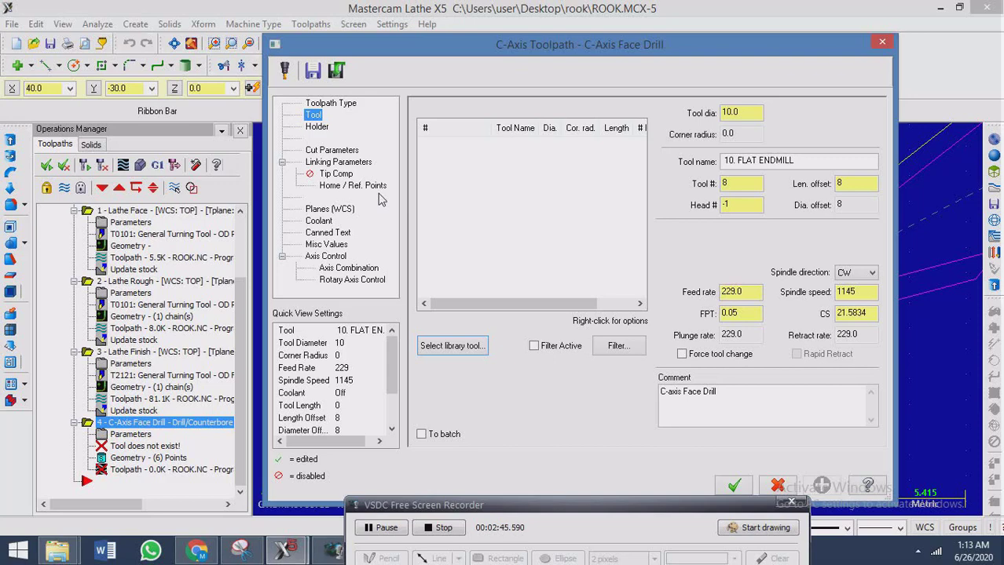
left_click(457, 346)
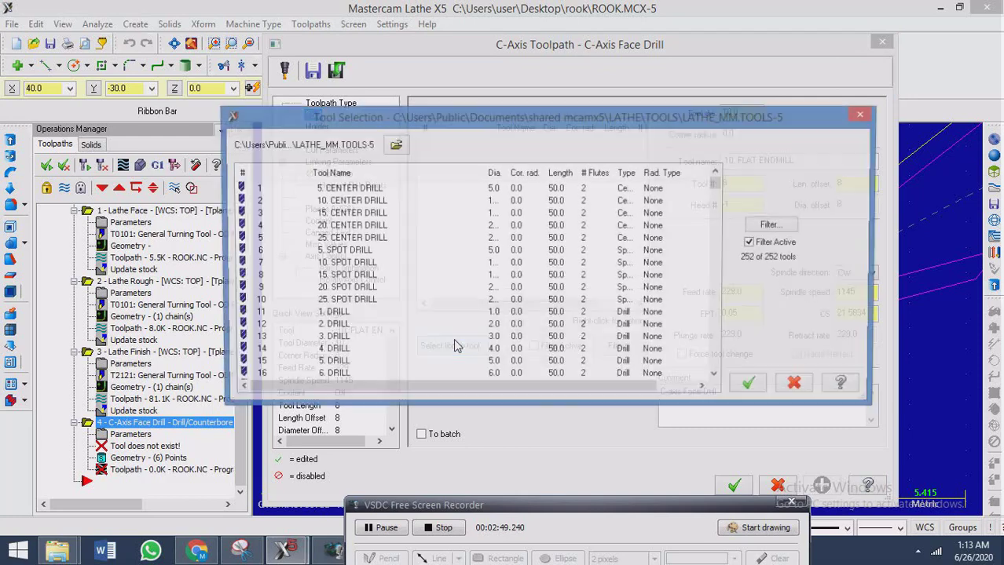
scroll(329, 329, "down", 4)
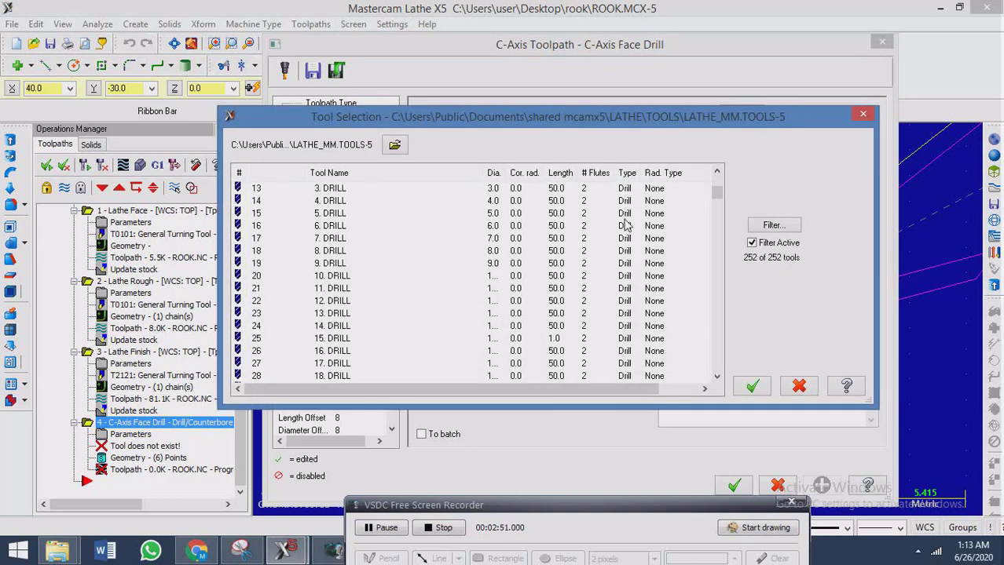
left_click_drag(719, 191, 719, 193)
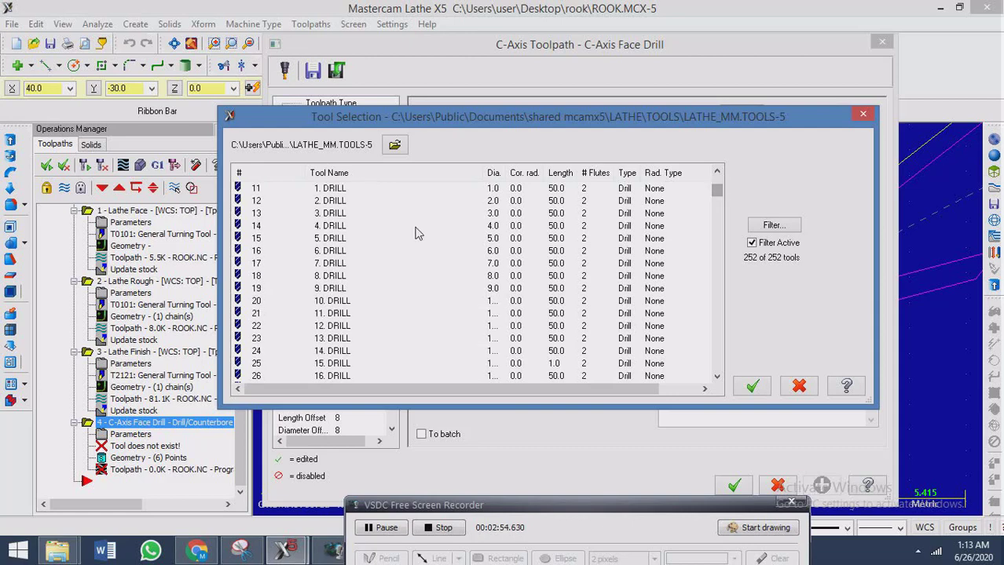
left_click(336, 202)
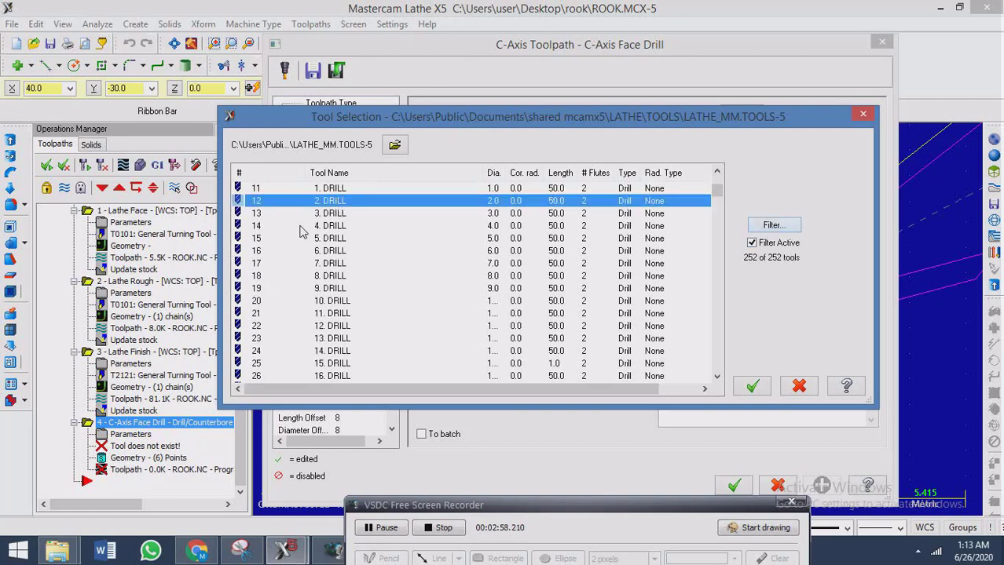
left_click(748, 384)
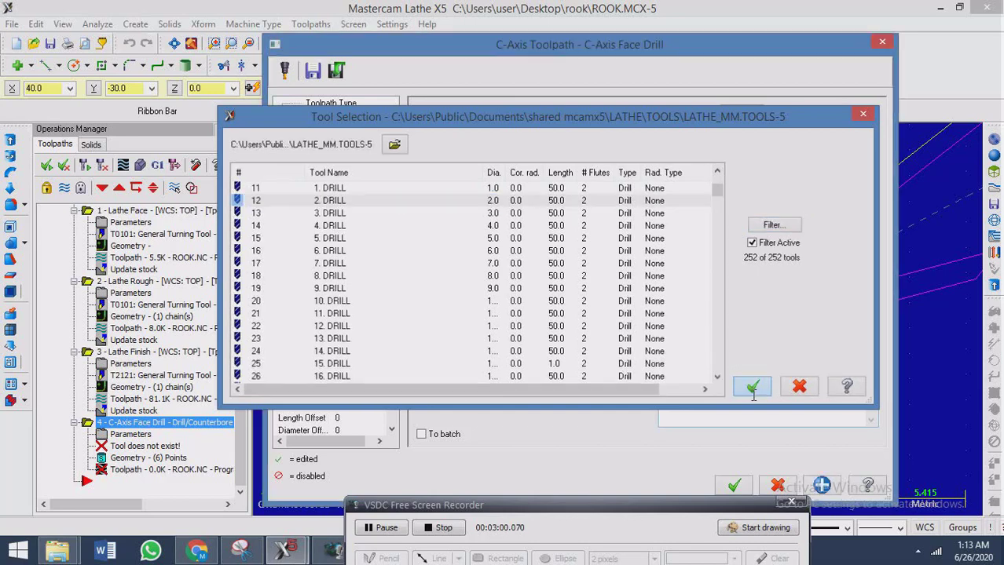
Set the drill's feed rate to 350.5 and check the Drill/Counterbore cut parameters
double_click(741, 293)
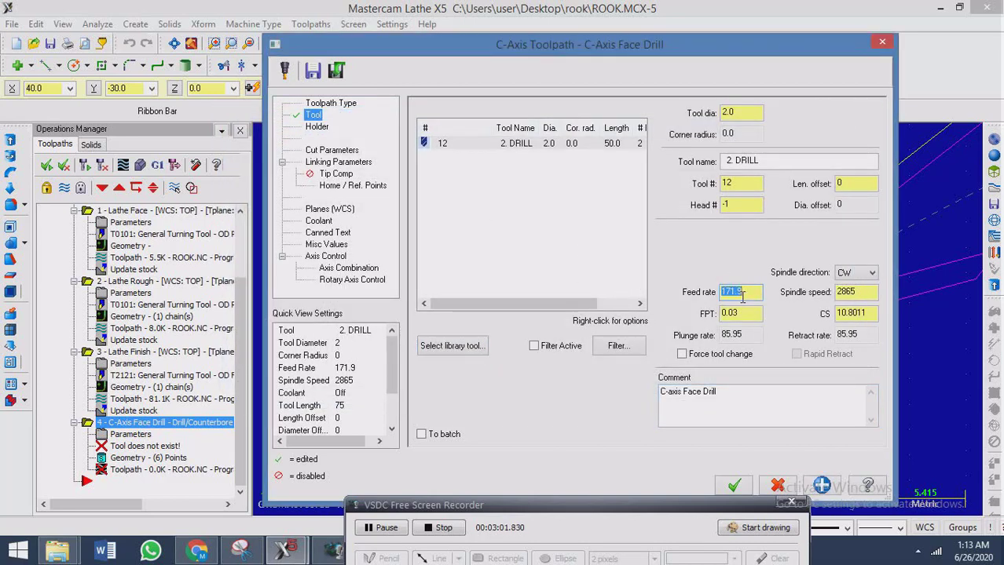
type("350.5")
double_click(864, 290)
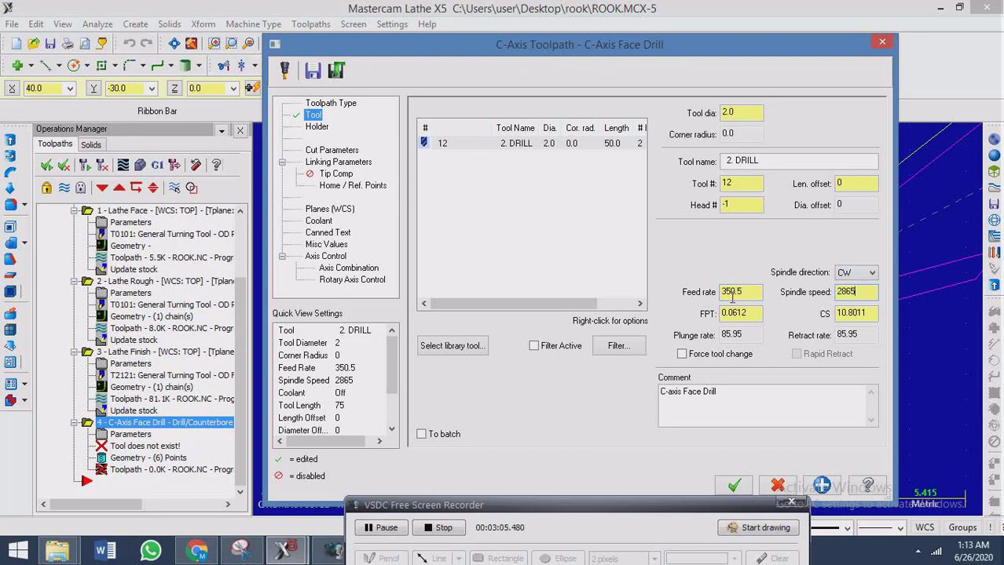
left_click(330, 162)
left_click(337, 151)
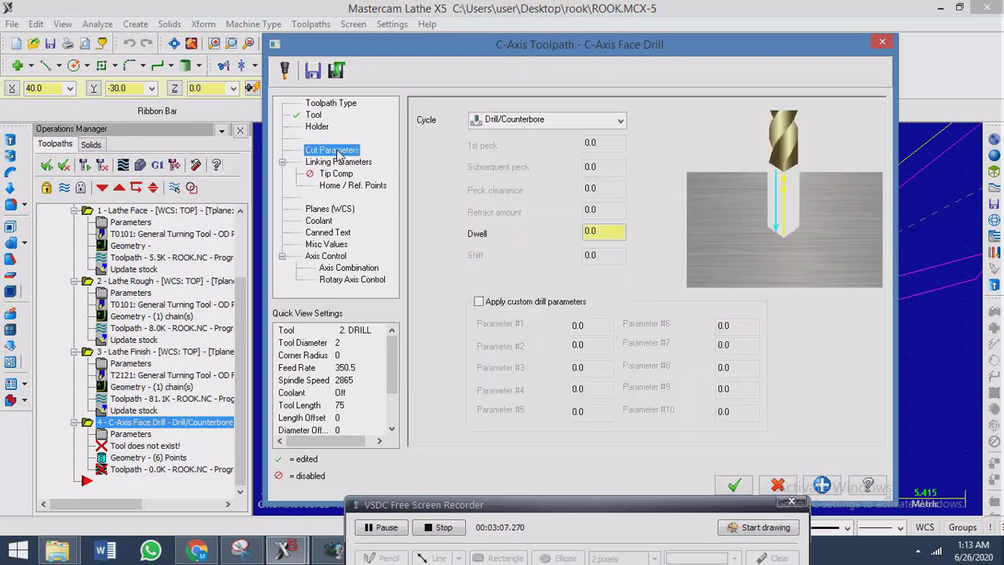
In the linking parameters, set the top of stock to absolute 0.0 and switch the depth to absolute
left_click(343, 161)
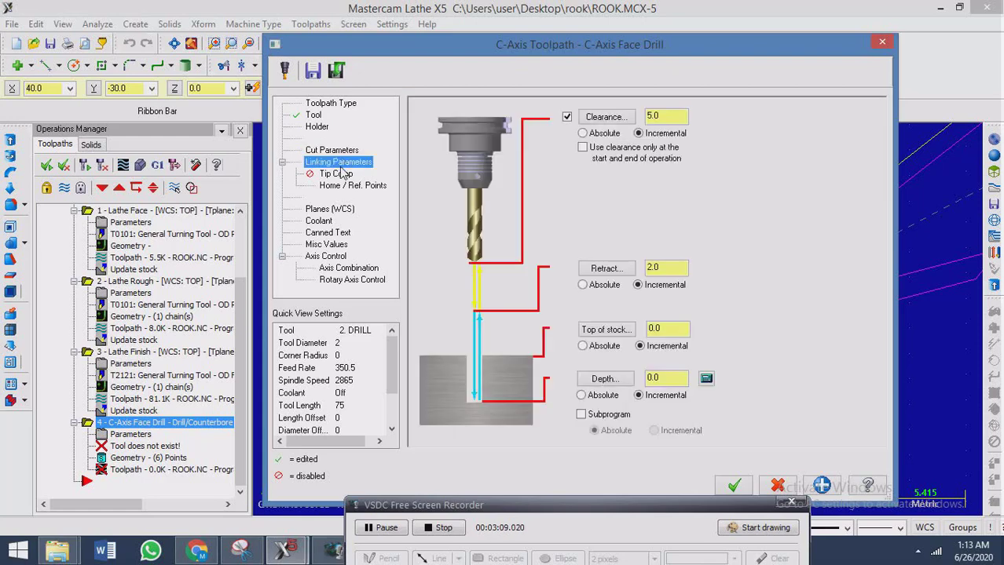
left_click(606, 345)
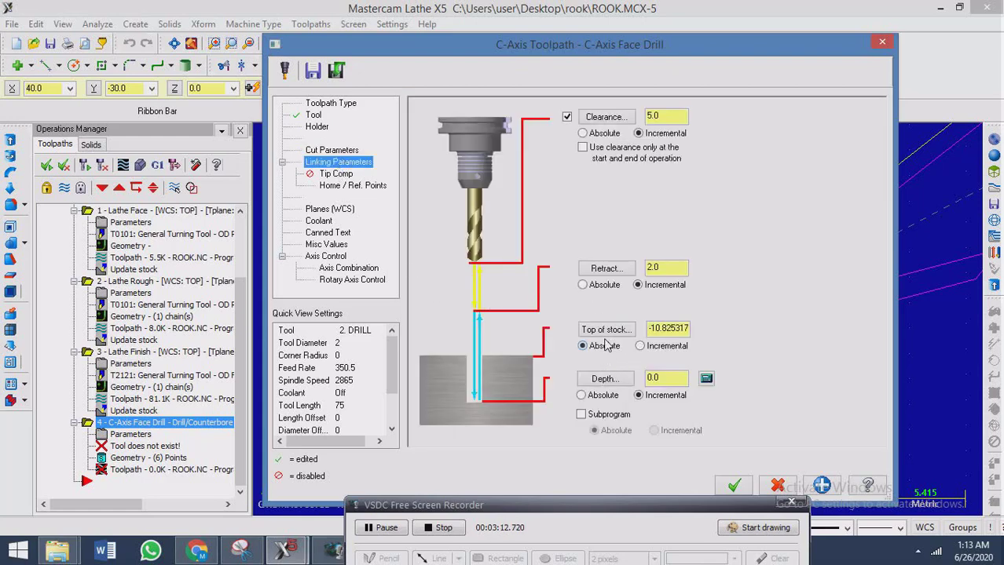
double_click(666, 328)
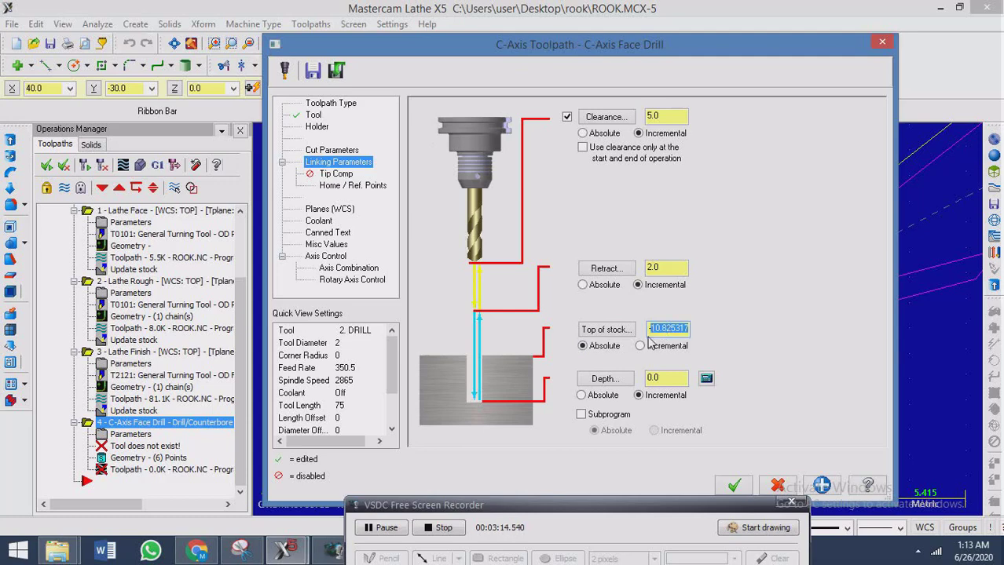
type("0.0")
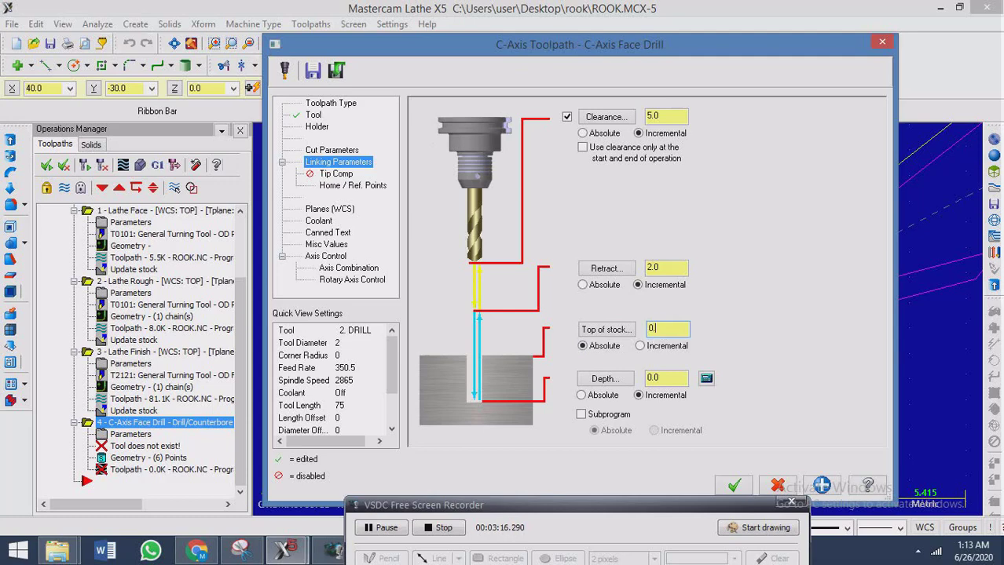
left_click(581, 395)
Pick the drilling depth from the model at the hole's exit on the underside of the crown, using the top view
double_click(653, 377)
left_click(607, 380)
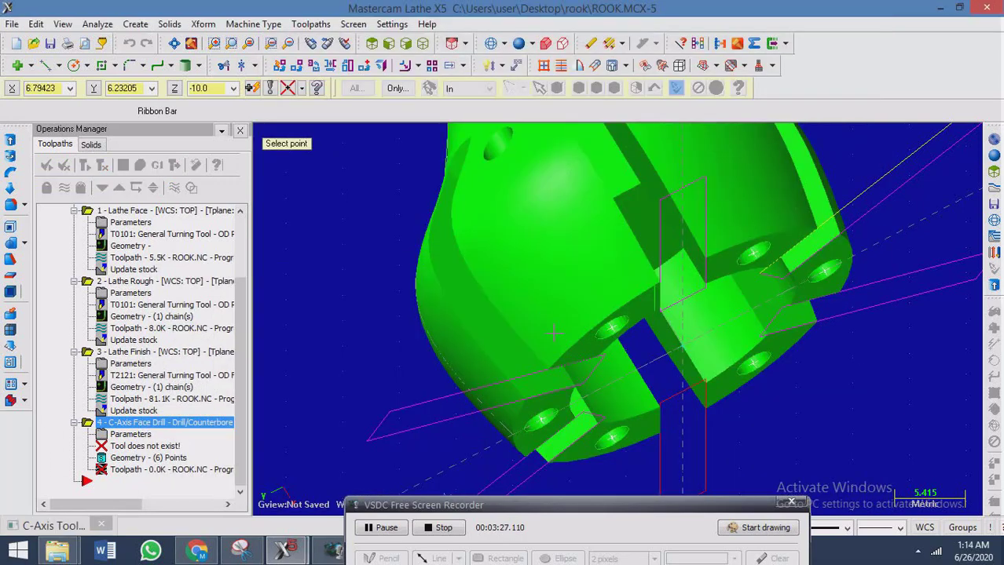
left_click(498, 143)
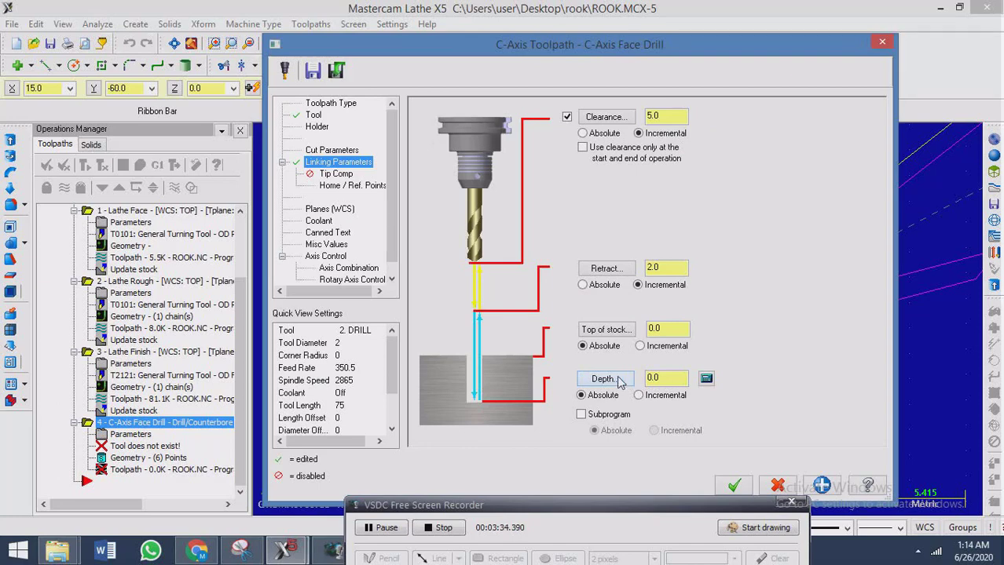
left_click(632, 383)
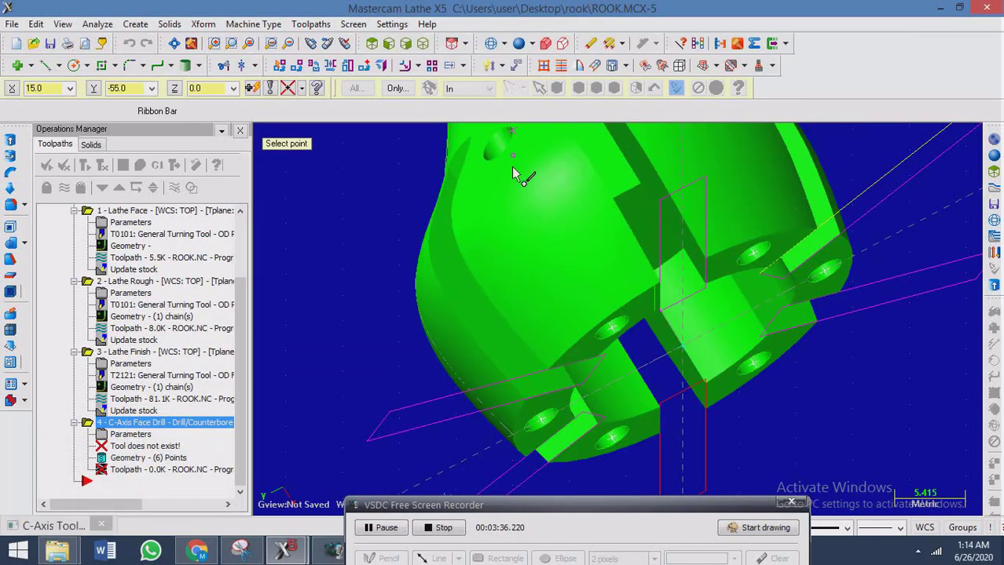
left_click(372, 43)
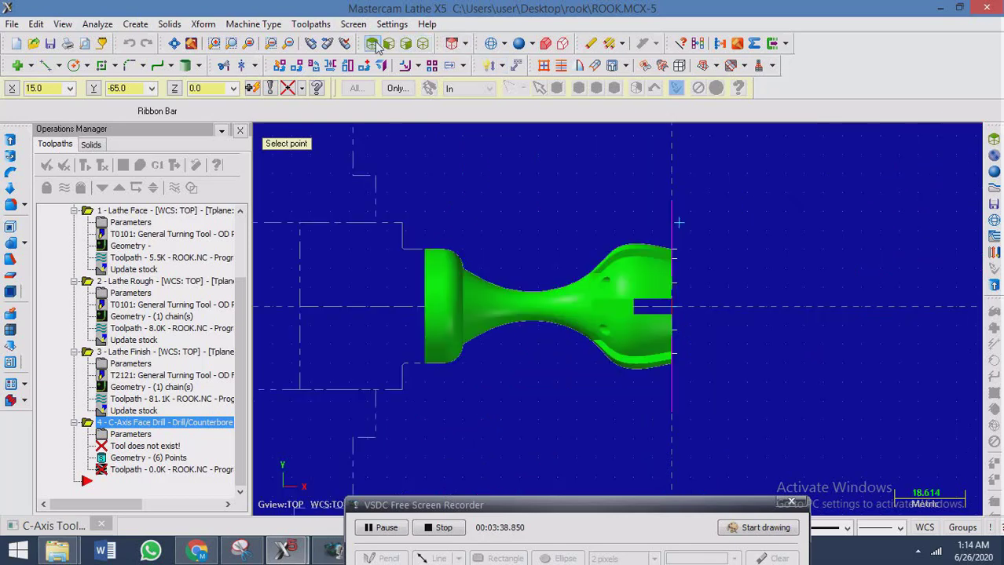
left_click(598, 282)
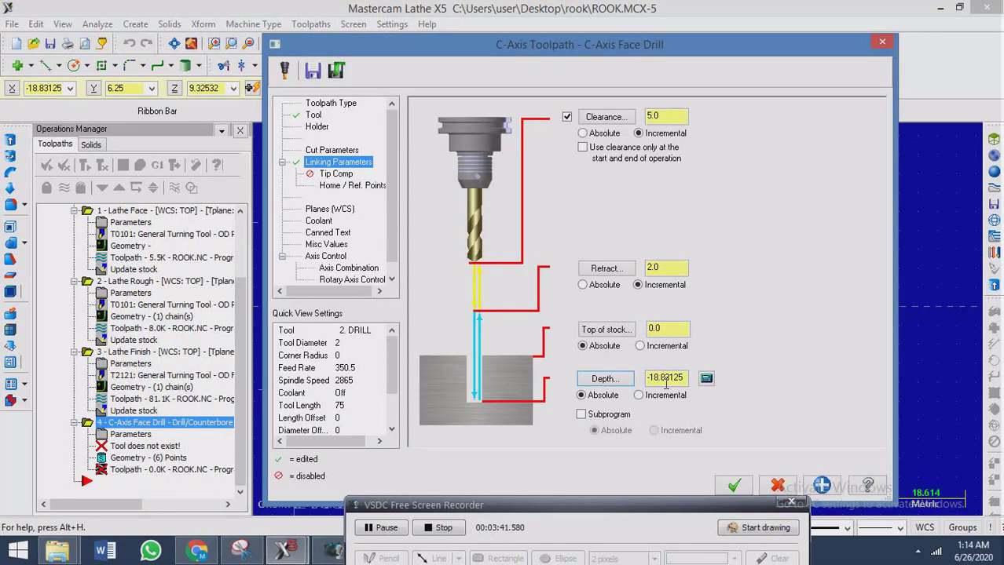
Set the absolute drilling depth to -25 and accept the C-axis Face Drill operation
left_click_drag(651, 377, 687, 378)
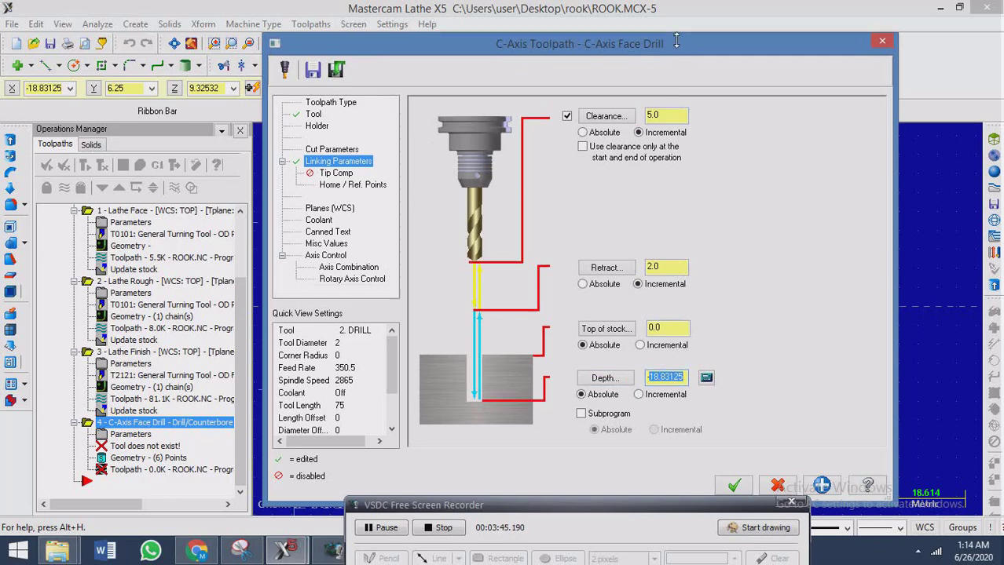
left_click_drag(674, 45, 534, 333)
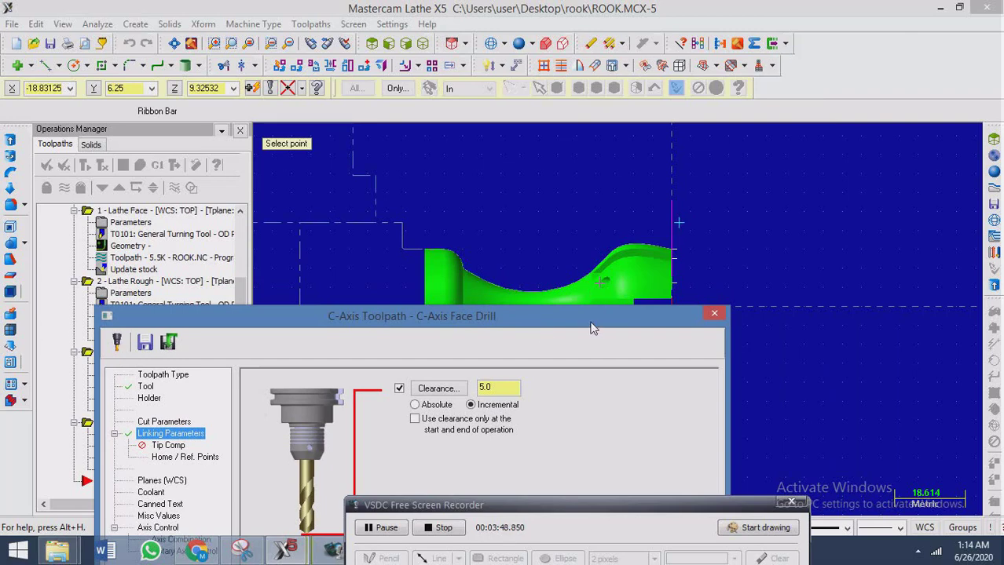
left_click_drag(593, 329, 658, 48)
type("-25")
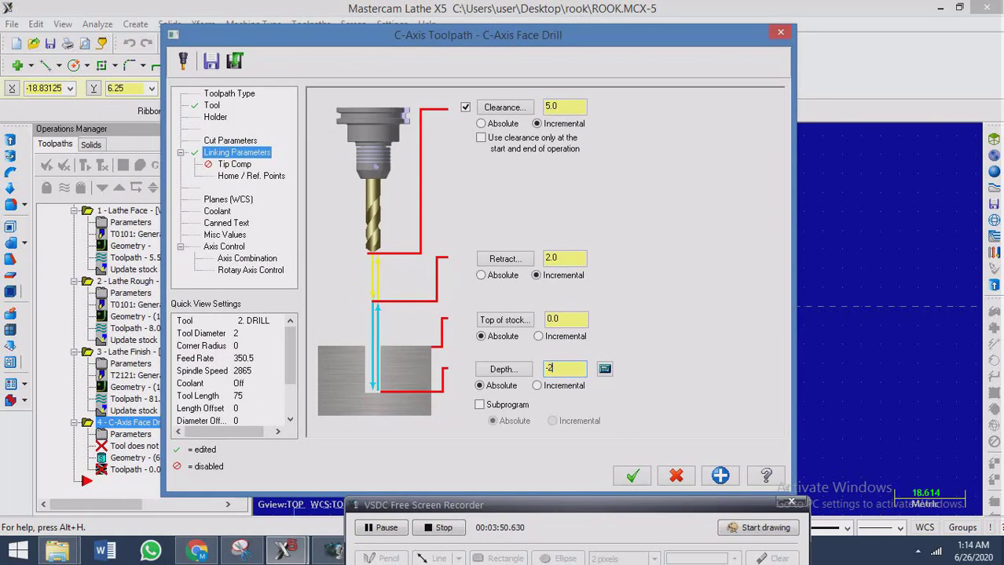
left_click(631, 482)
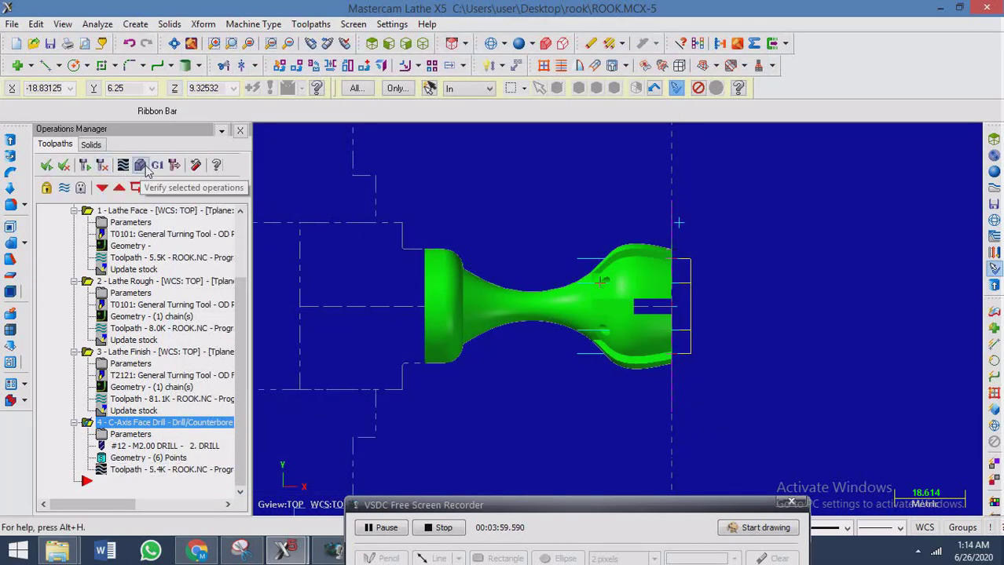
Verify the C-axis Face Drill operation and examine the drilled holes in the crown's end face and neck side
left_click(139, 166)
left_click(106, 44)
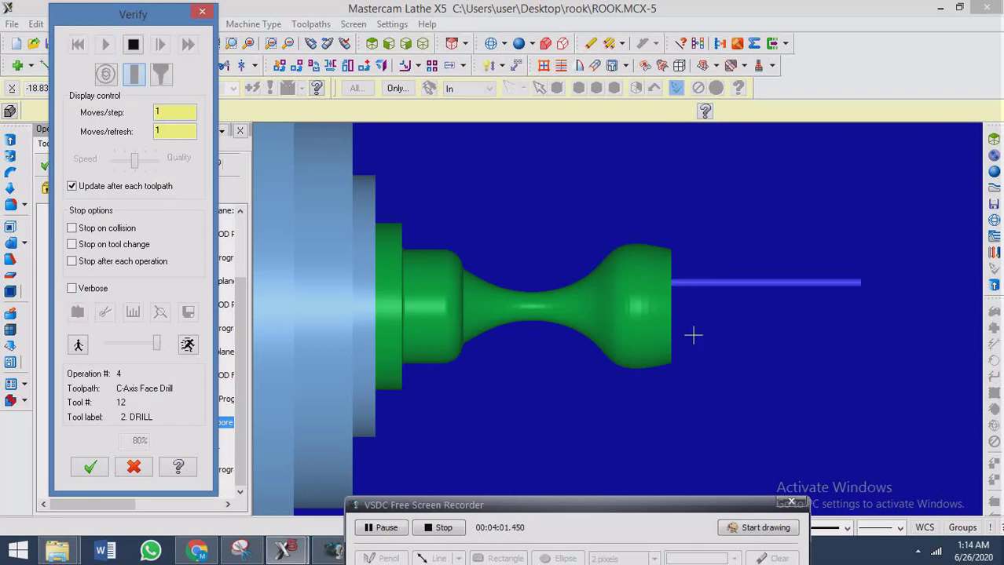
middle_click_drag(676, 341, 720, 305)
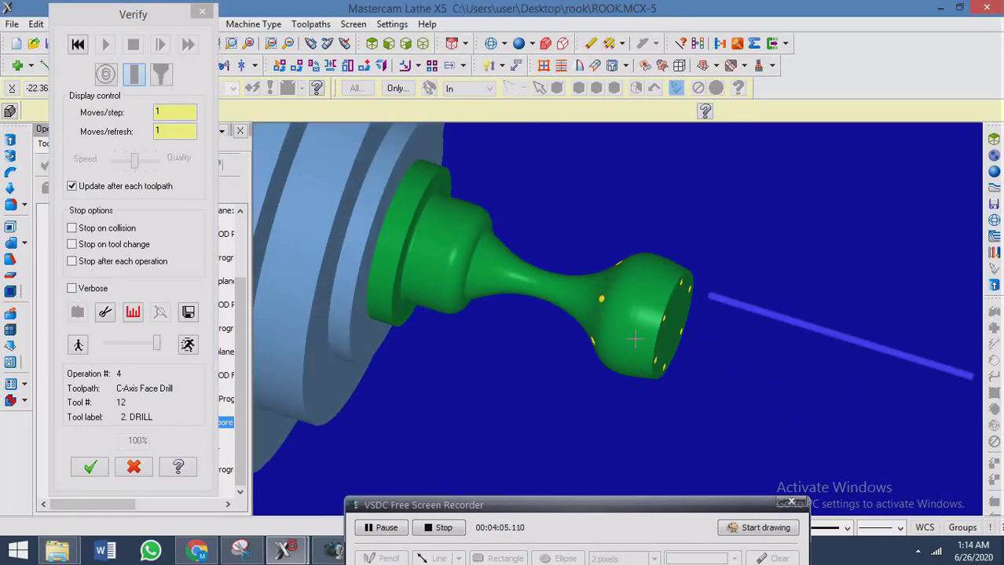
scroll(719, 305, "up", 5)
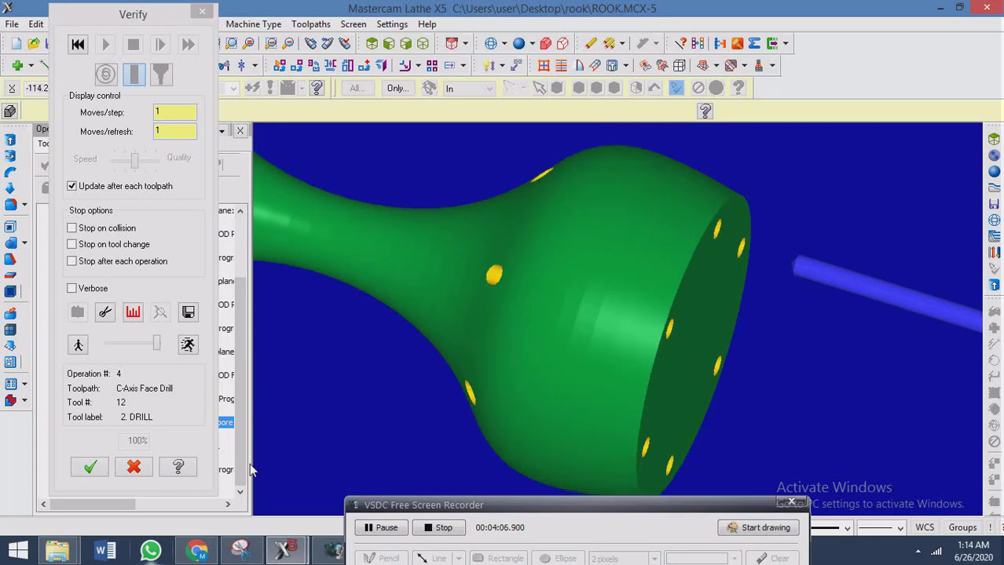
scroll(531, 320, "up", 1)
middle_click_drag(531, 320, 582, 303)
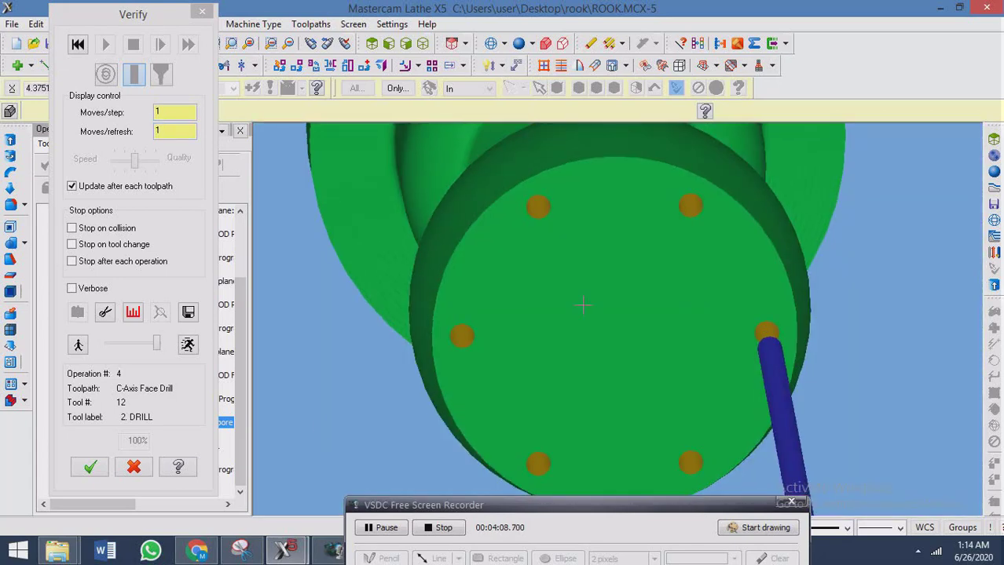
left_click(89, 467)
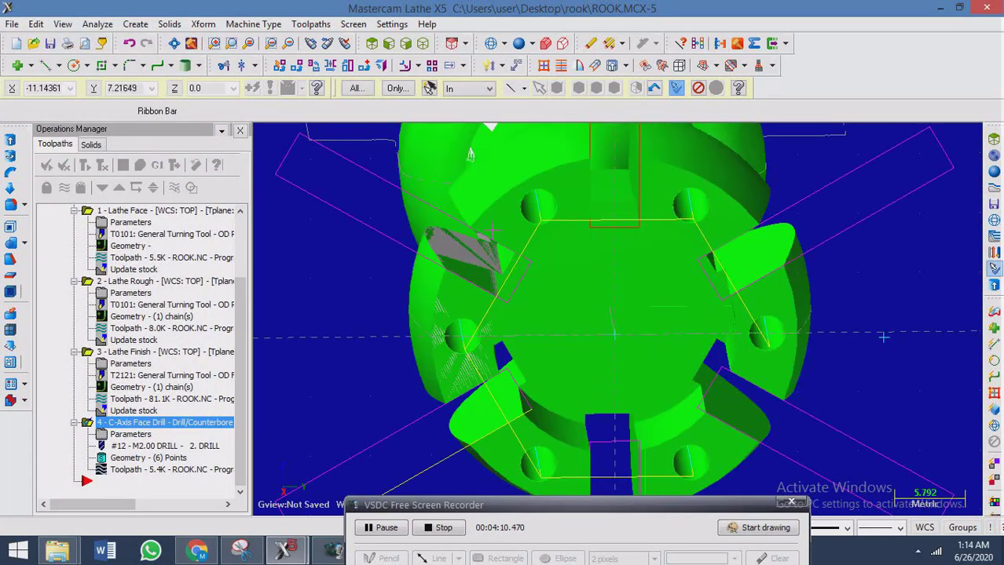
Measure the distance from the centre of one crown hole to its edge
scroll(562, 216, "up", 3)
left_click(98, 25)
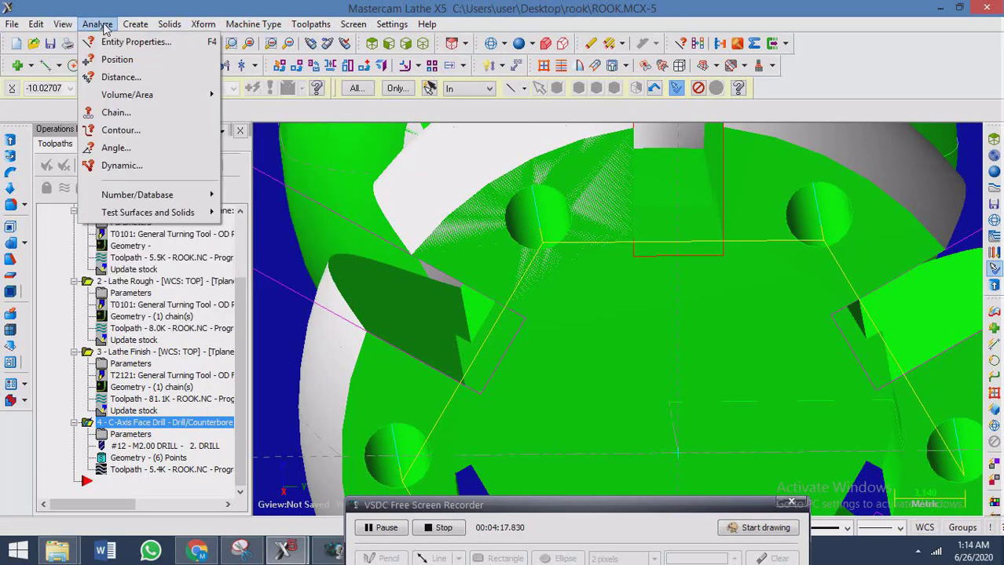
left_click(114, 78)
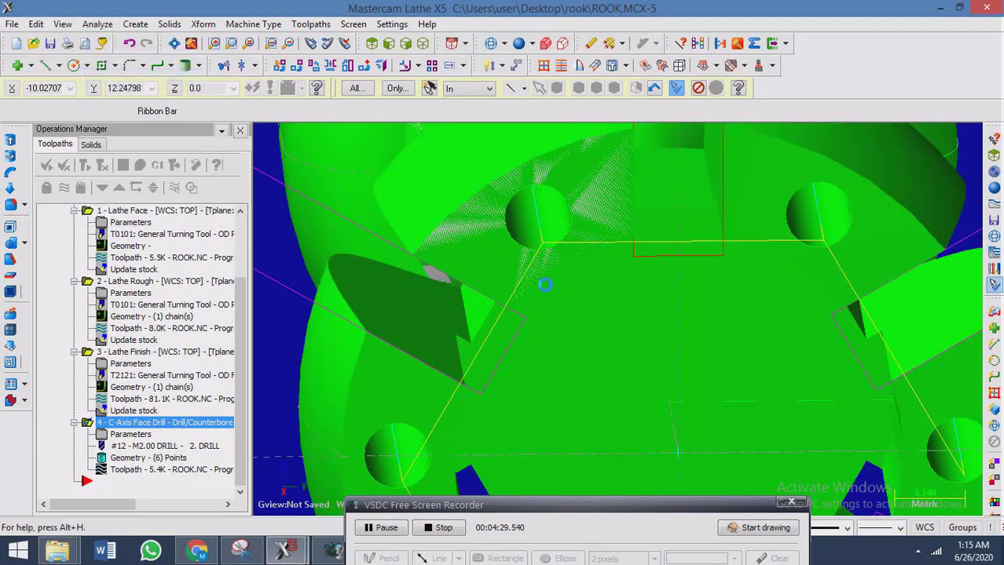
left_click(511, 241)
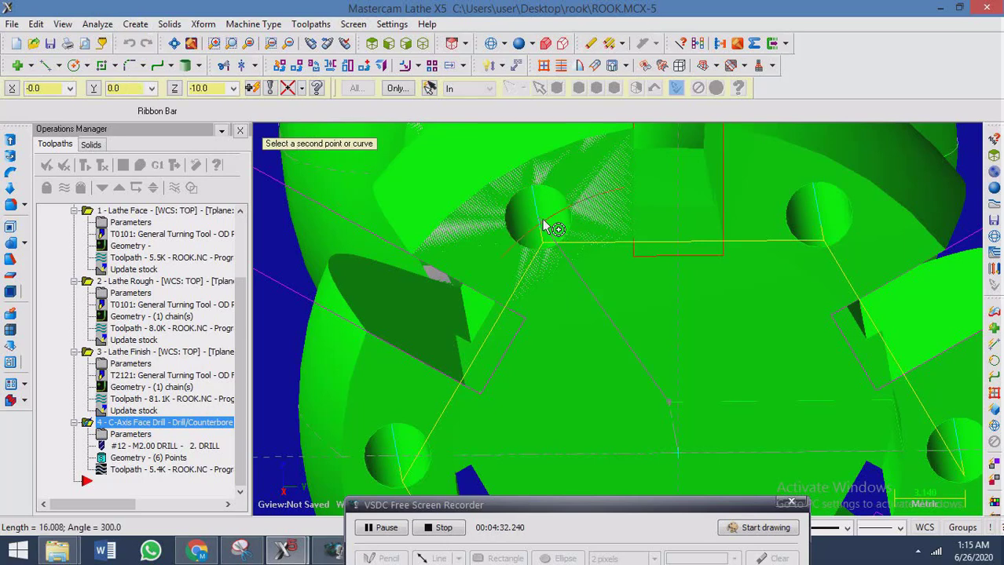
left_click(538, 223)
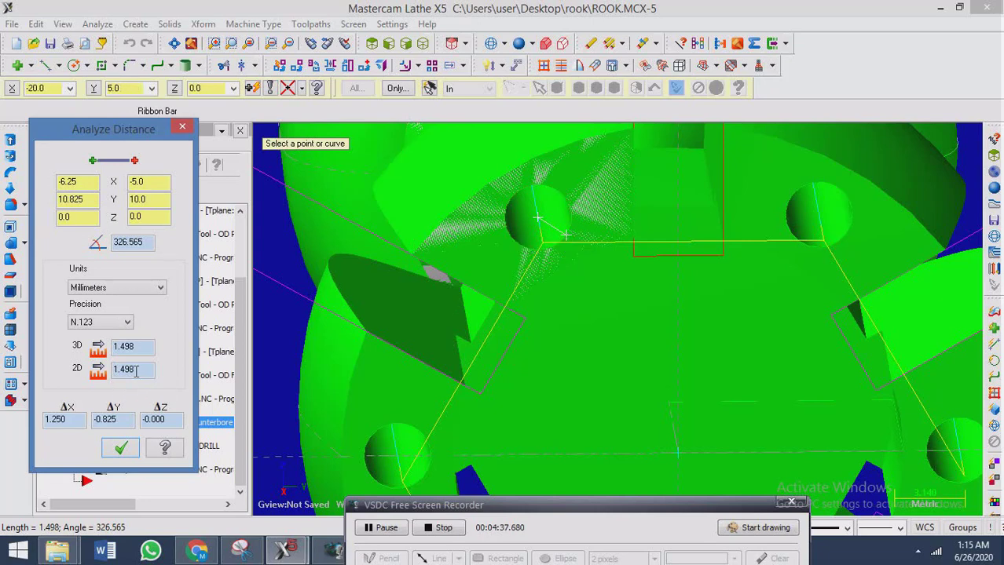
left_click(122, 450)
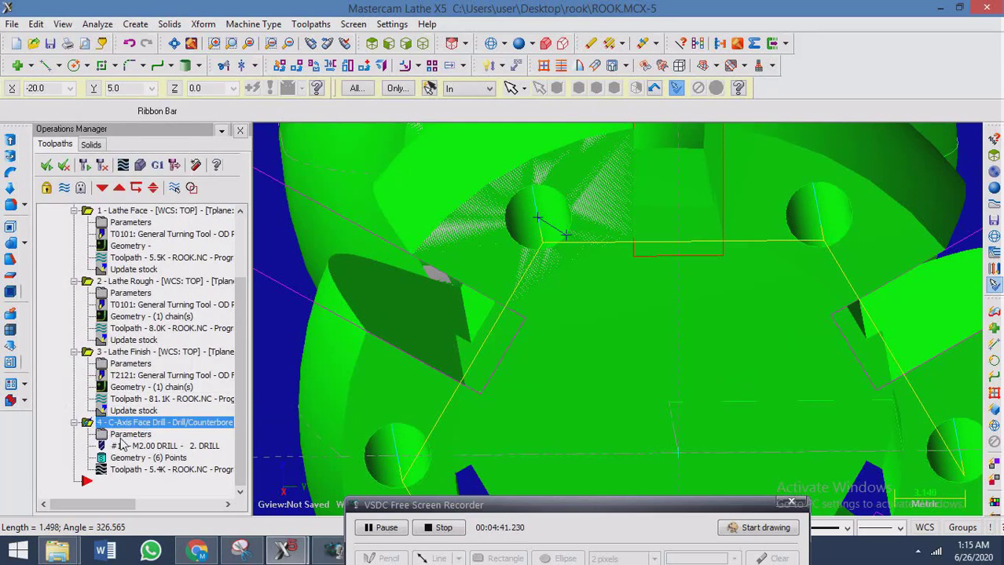
Change the C-axis Face Drill's tool to the 3. DRILL (tool 13, 3.0 diameter) from the LATHE_MM library
left_click(121, 438)
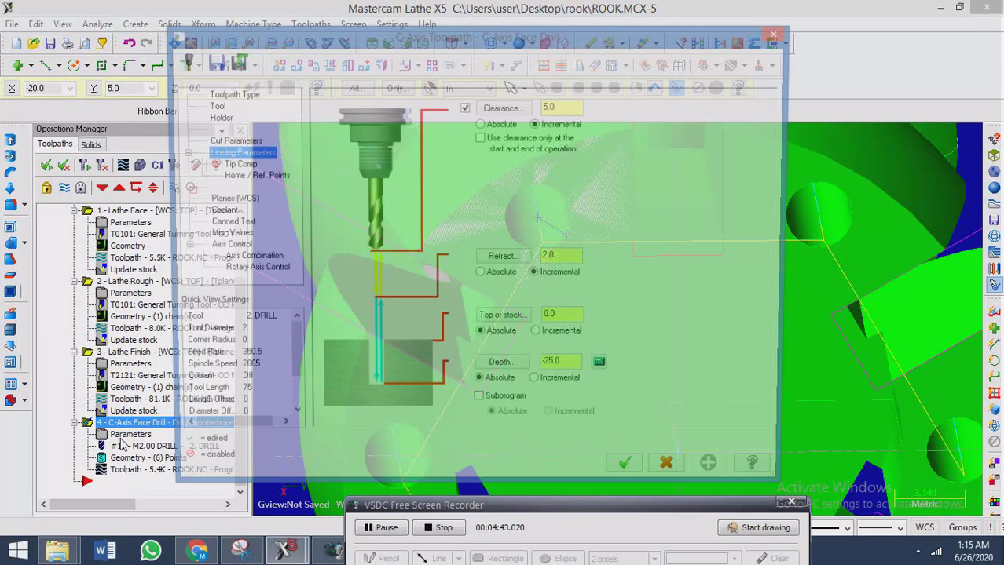
left_click(209, 105)
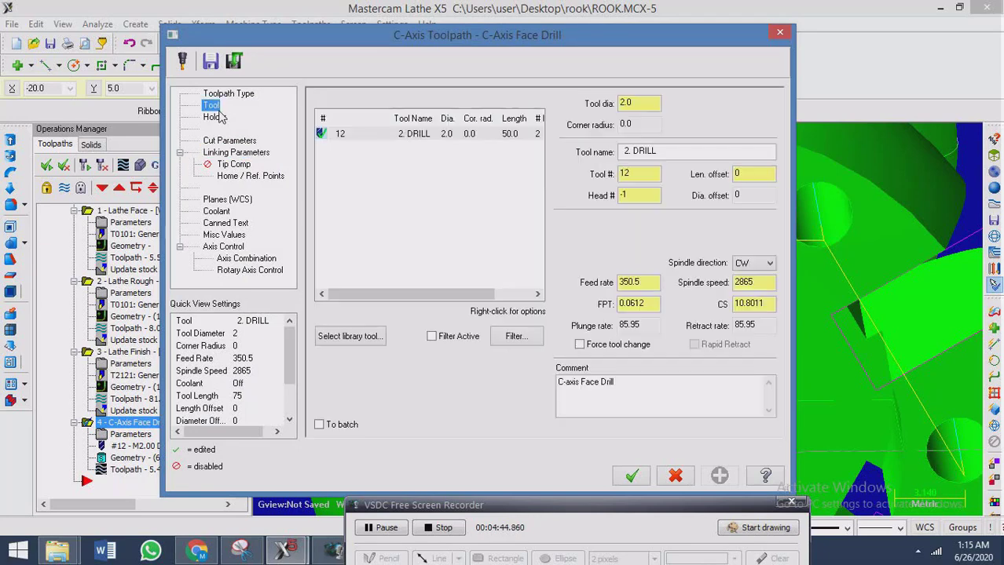
left_click(468, 135)
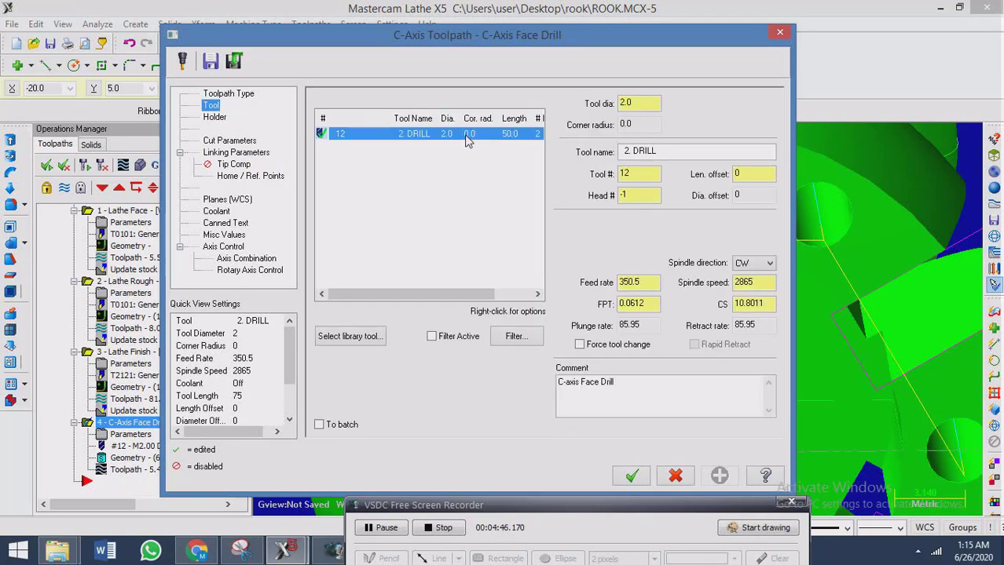
left_click(350, 336)
scroll(406, 304, "down", 3)
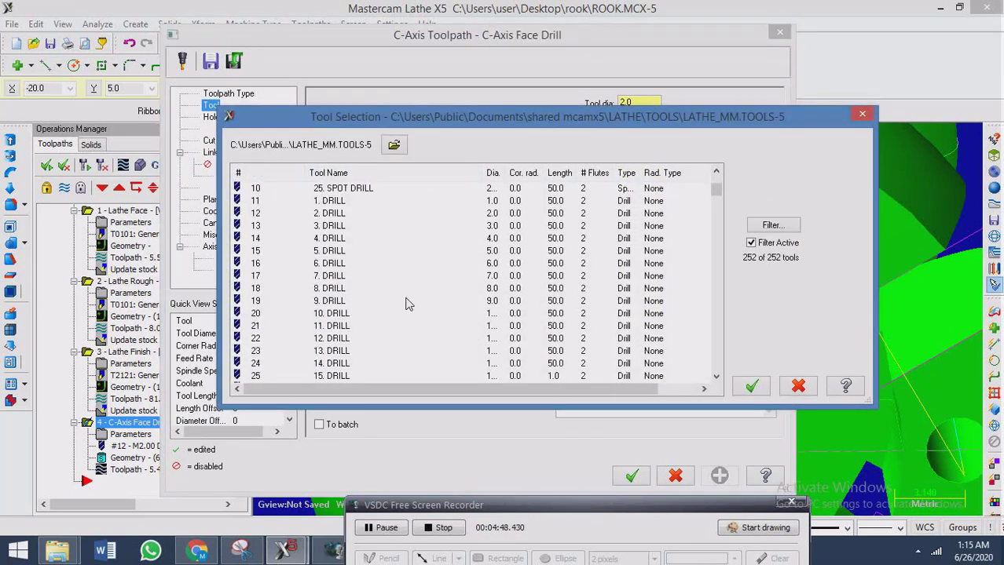
left_click(332, 228)
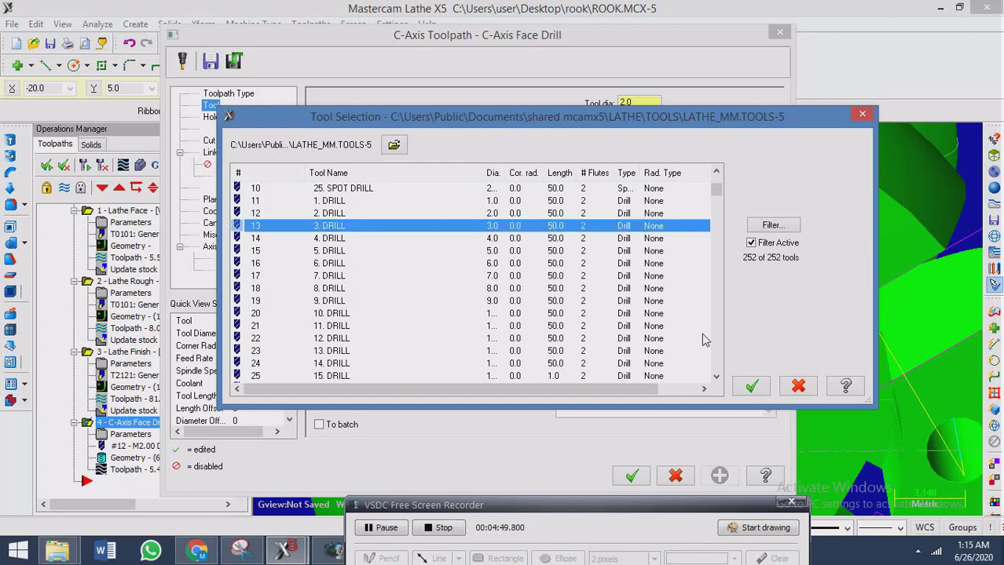
left_click(751, 385)
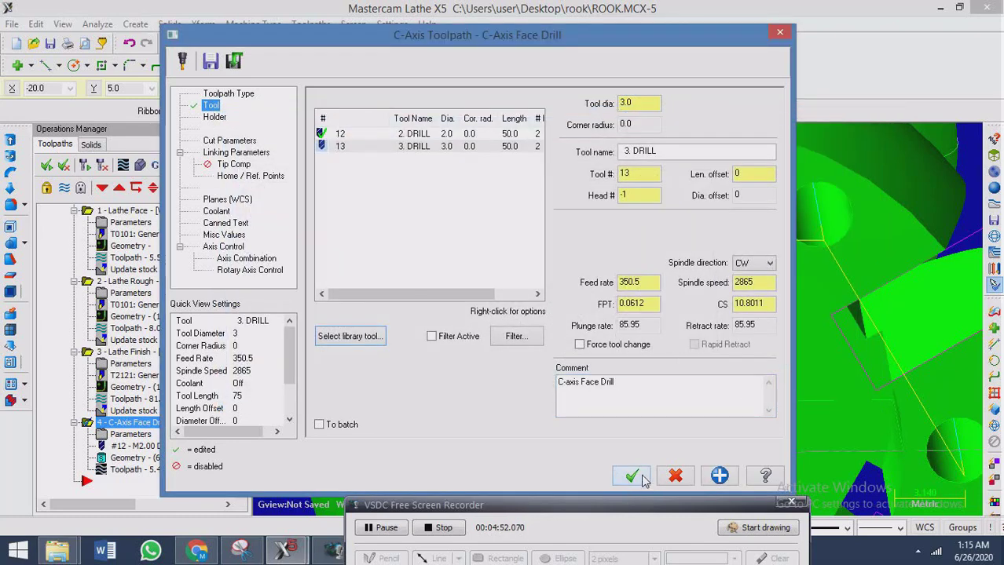
left_click(634, 477)
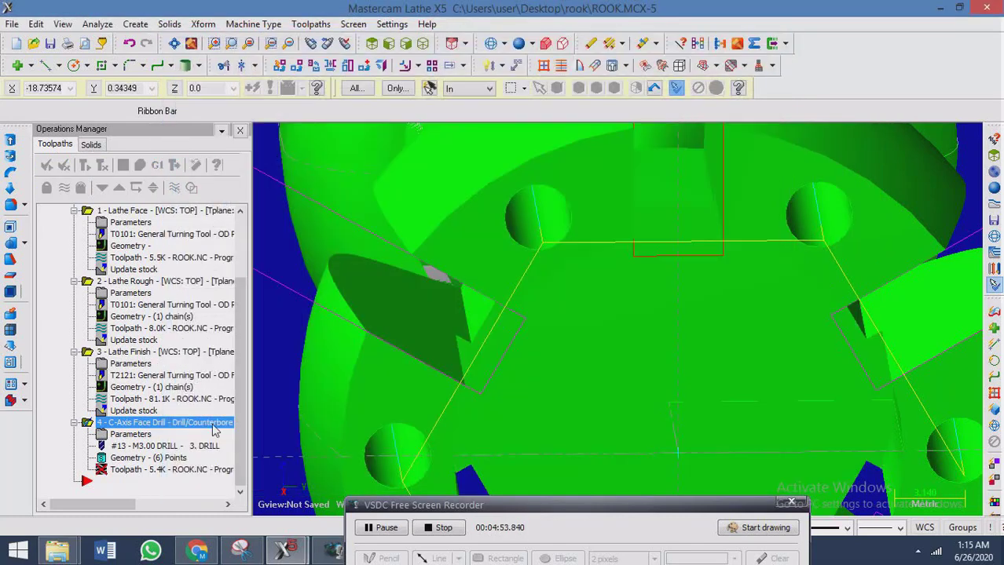
Regenerate the C-Axis Face Drill toolpath with the 3 mm drill and display its path on the crown holes
scroll(696, 325, "down", 5)
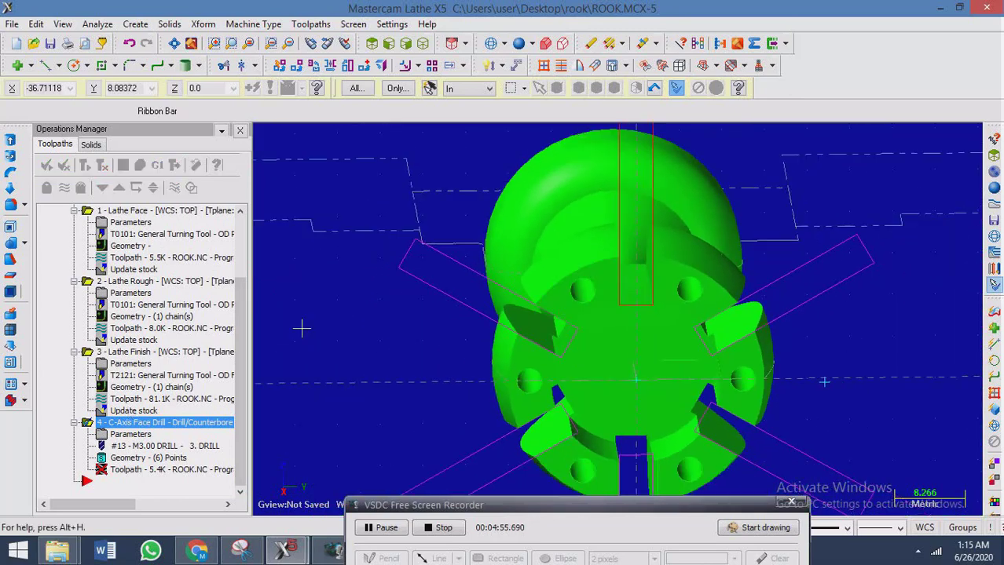
left_click(119, 470)
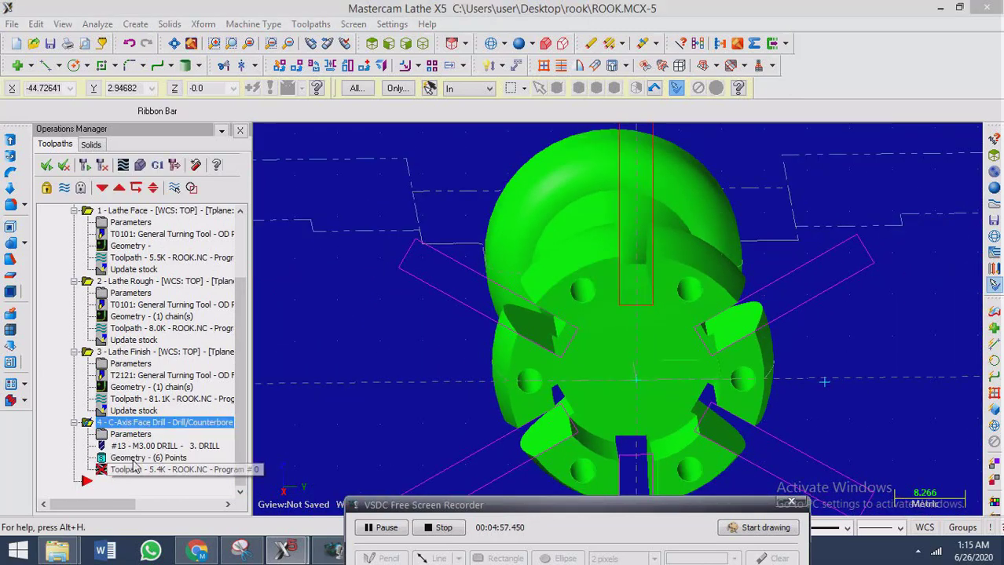
left_click(215, 271)
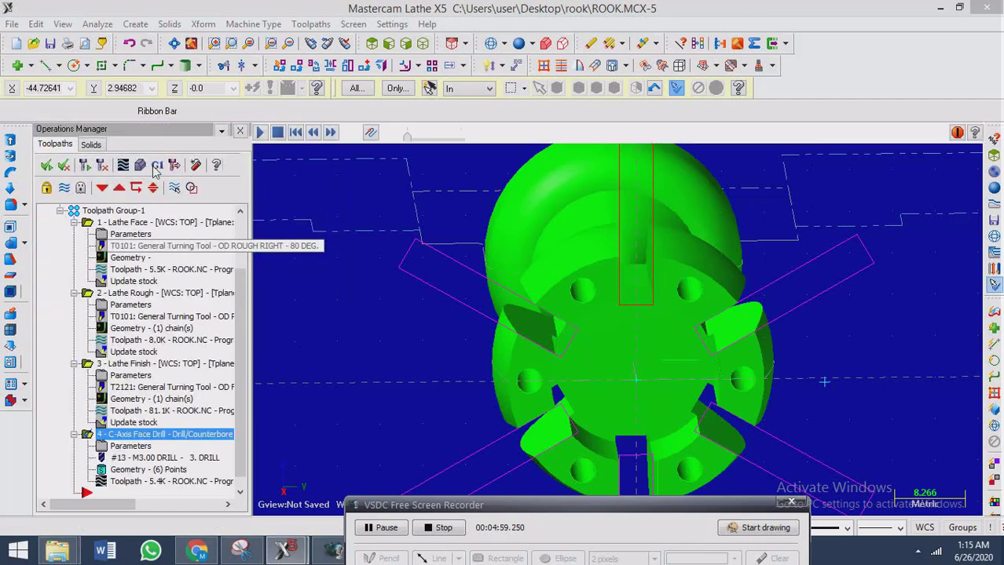
left_click(142, 222)
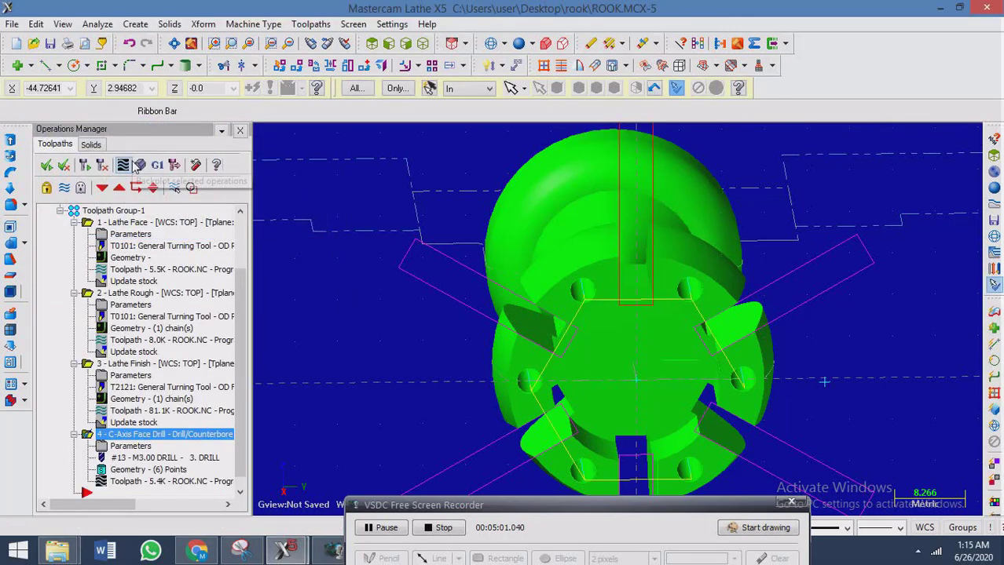
Verify the C-Axis Face Drill operation with the 3 mm drill and inspect the drilled crown
left_click(139, 163)
left_click(106, 44)
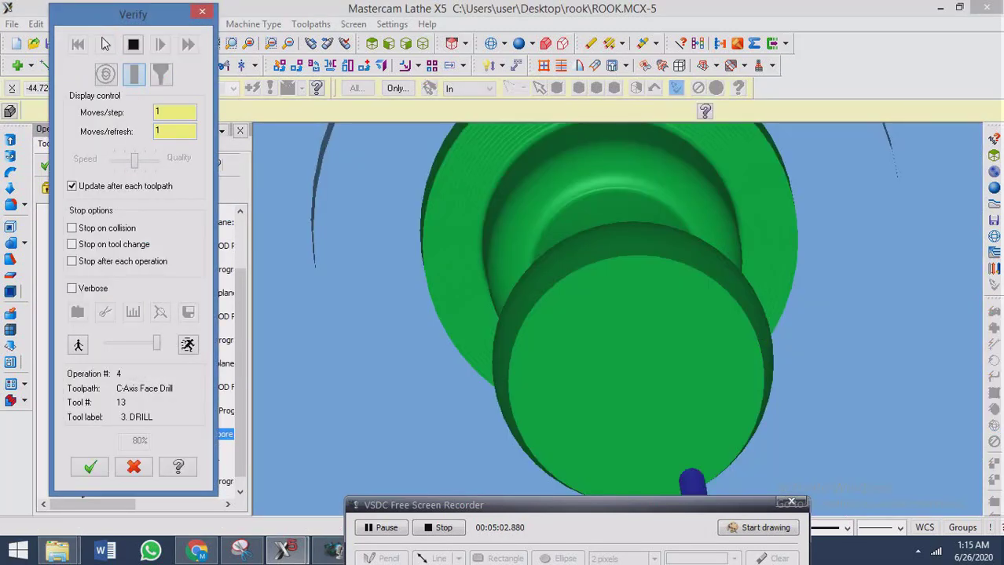
left_click(201, 14)
mouse_move(565, 226)
middle_mouse_down()
mouse_move(761, 273)
mouse_move(707, 299)
mouse_move(642, 377)
middle_mouse_up()
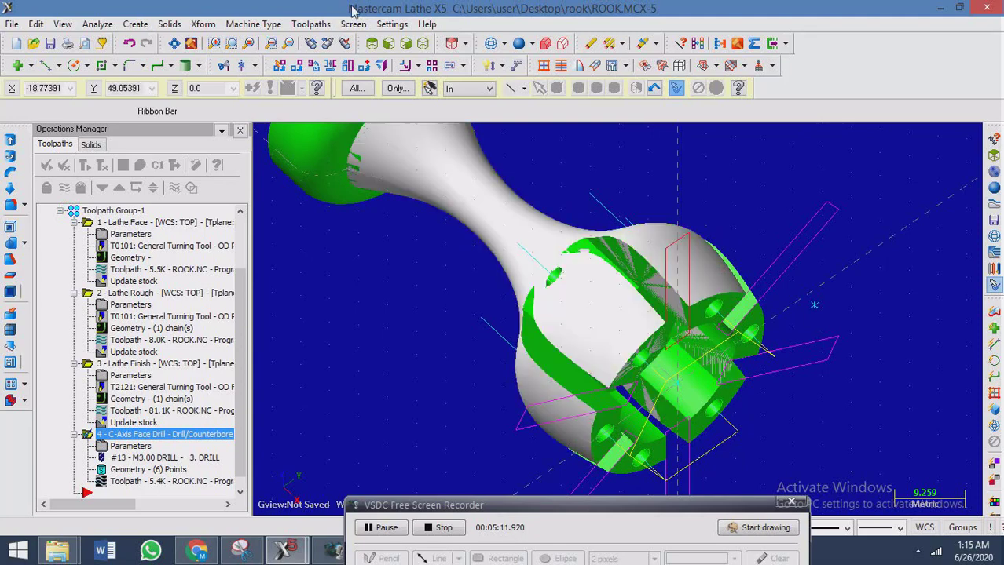
Start a C-Axis Face Contour toolpath and chain the upper vertical and two right-hand slot rectangles around the crown
left_click(372, 44)
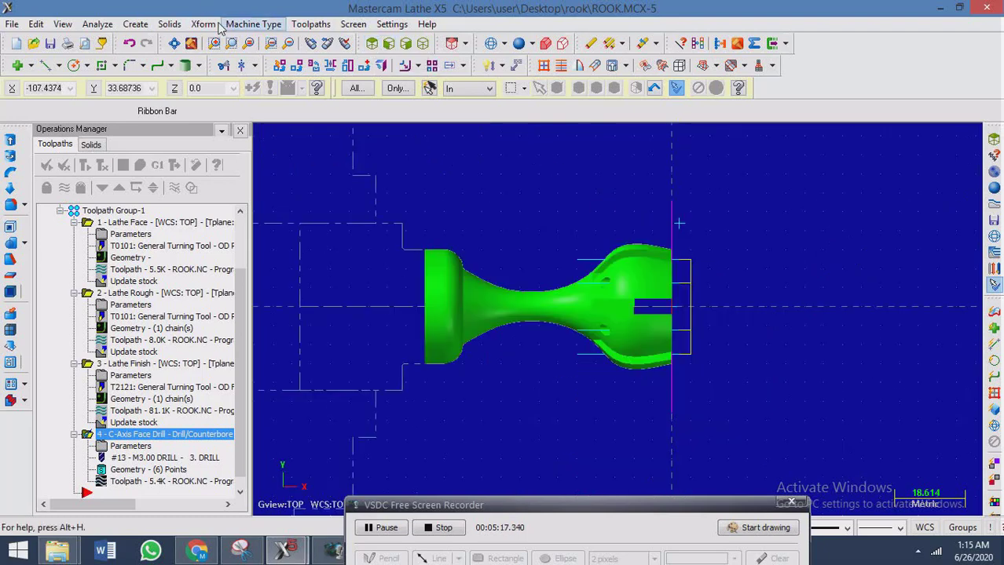
left_click(314, 24)
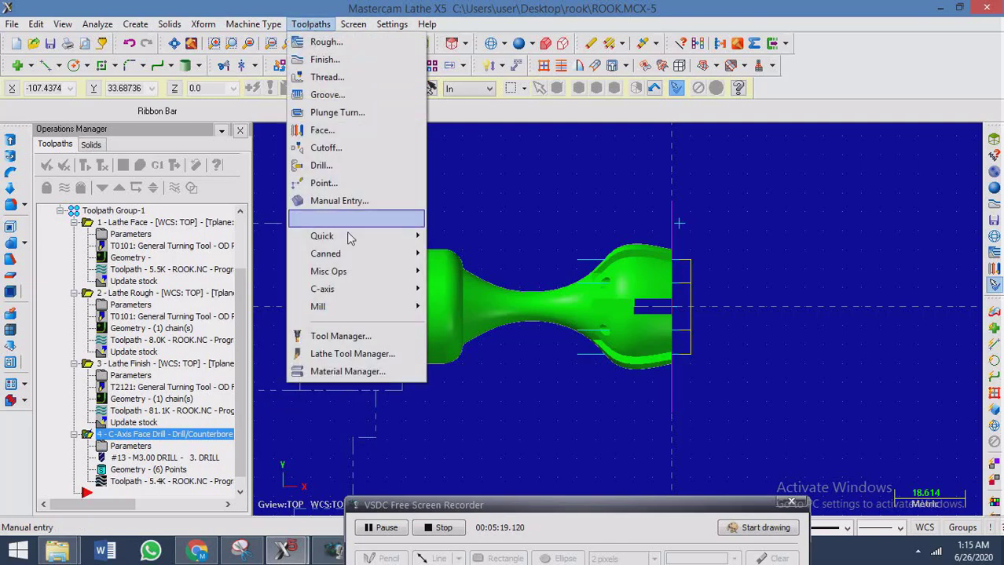
mouse_move(384, 296)
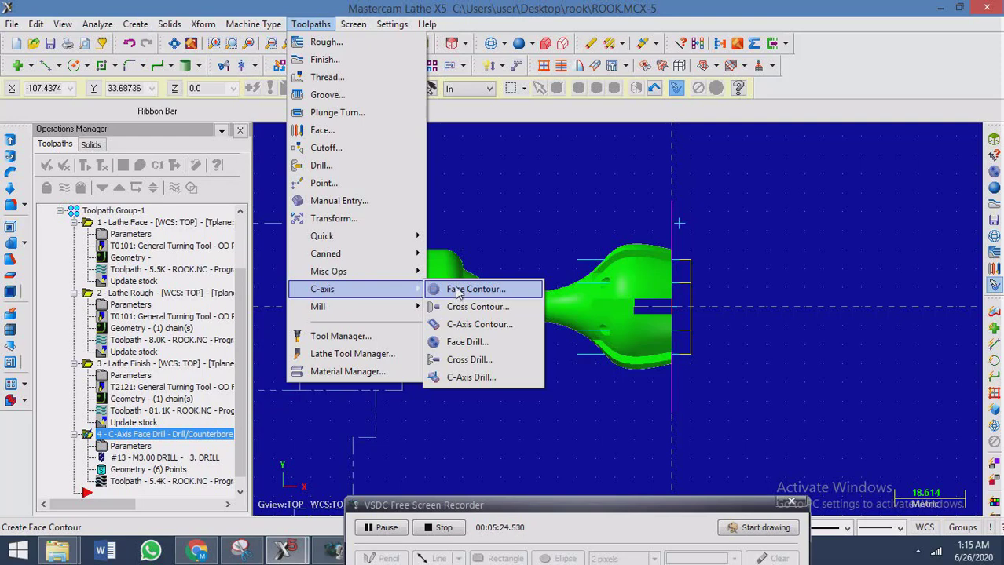
left_click(459, 291)
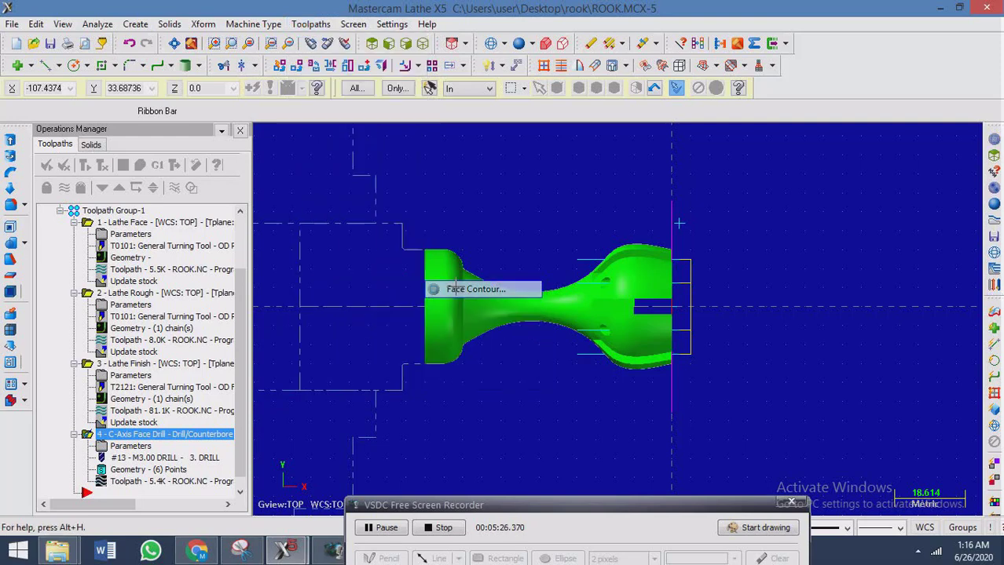
left_click(406, 44)
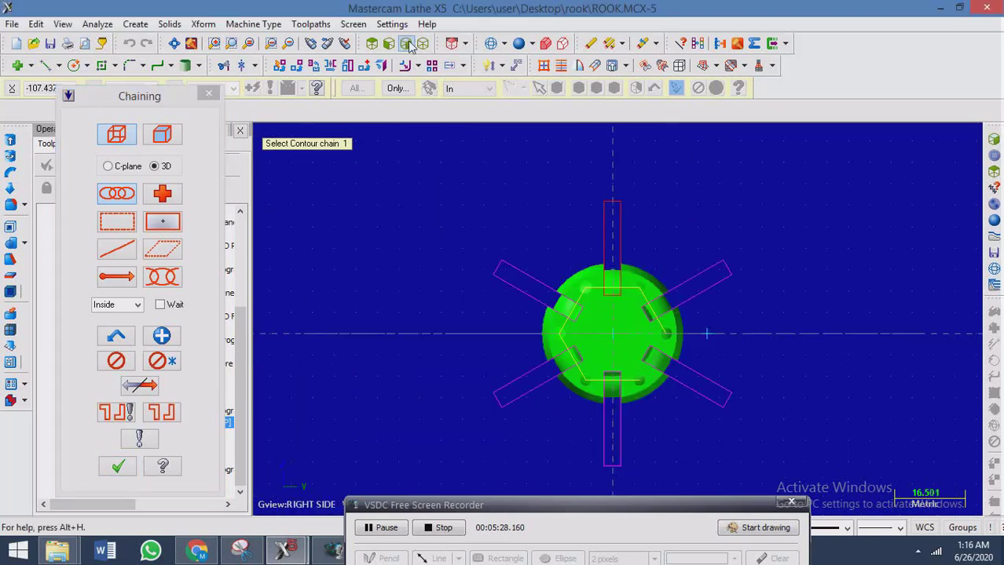
scroll(885, 383, "up", 3)
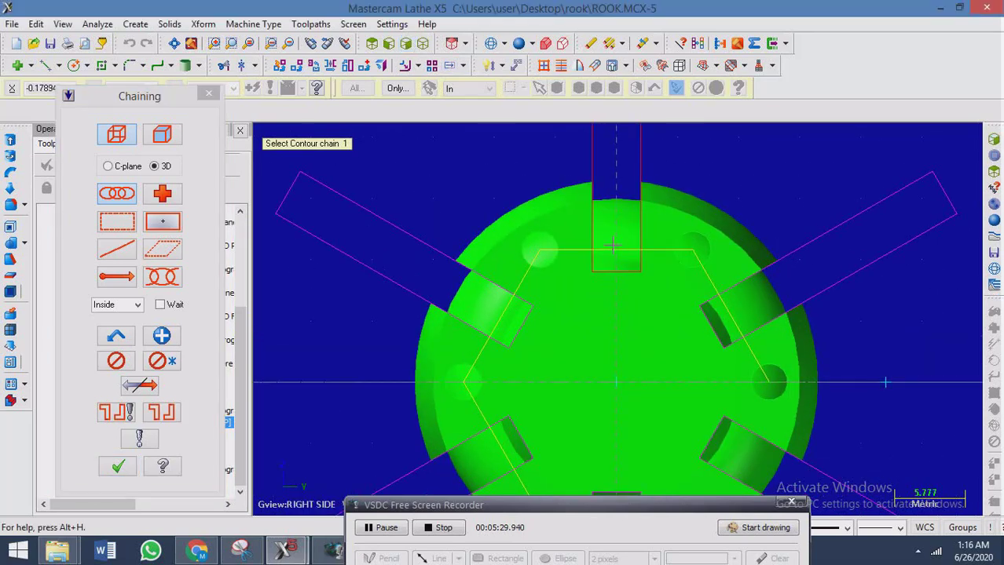
scroll(885, 383, "down", 1)
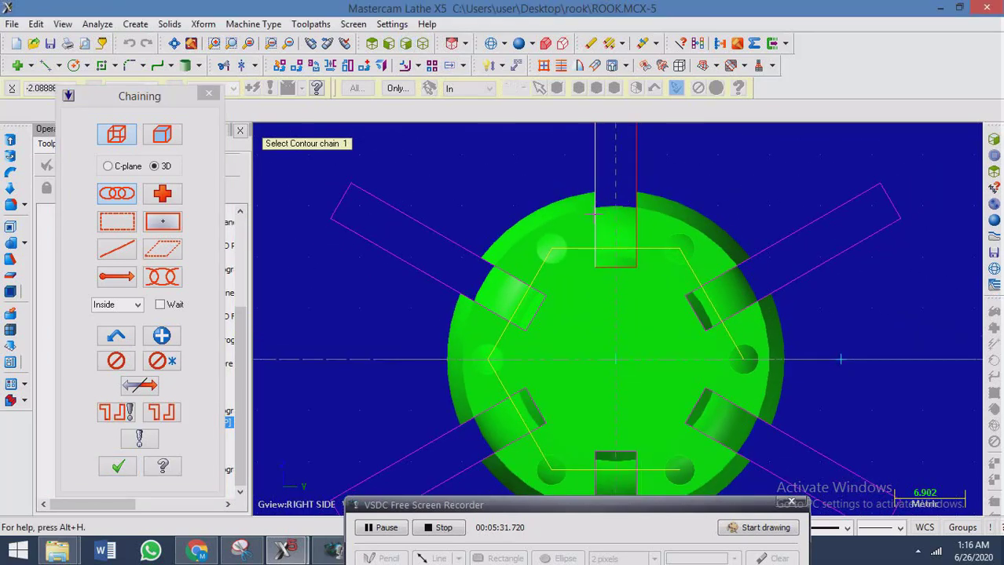
left_click(596, 213)
scroll(644, 271, "down", 2)
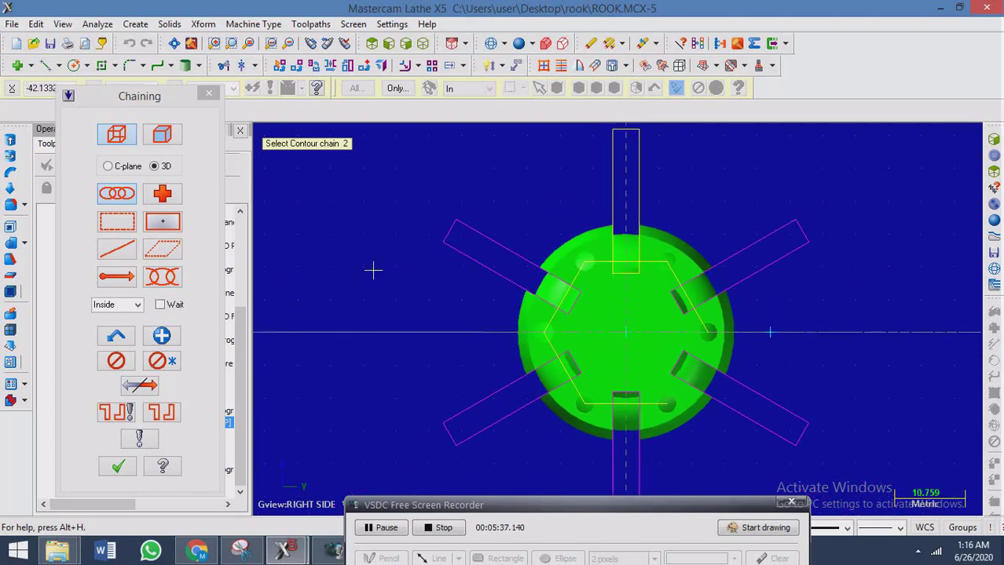
left_click(761, 243)
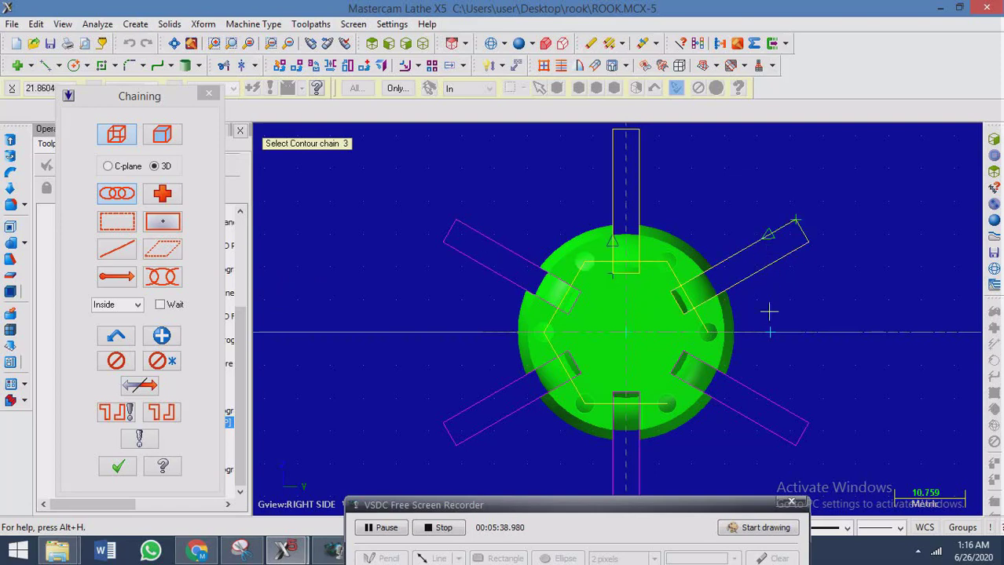
left_click(771, 392)
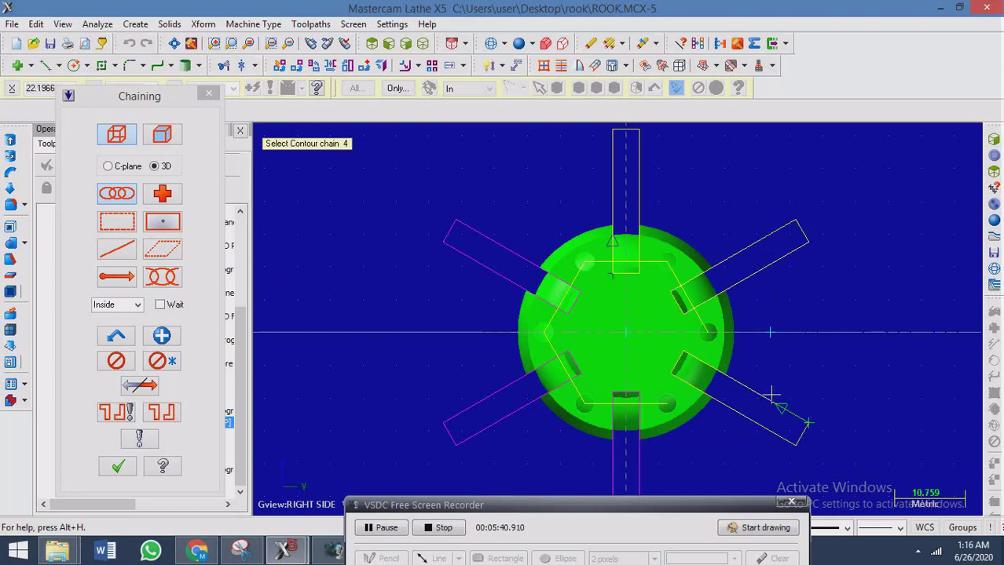
Chain the lower vertical and two left-hand slot rectangles and accept the six contour chains
scroll(773, 206, "up", 2)
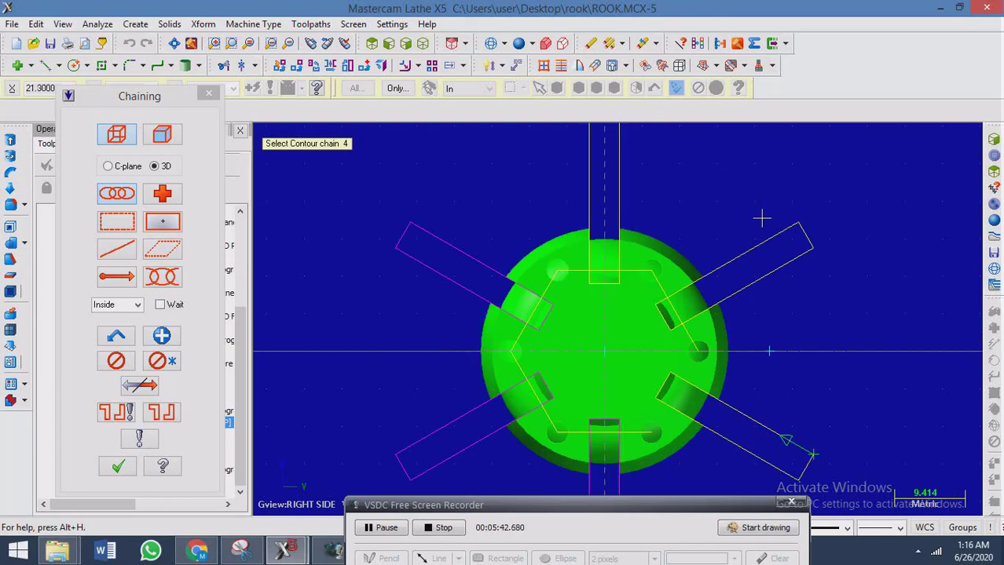
scroll(757, 227, "down", 4)
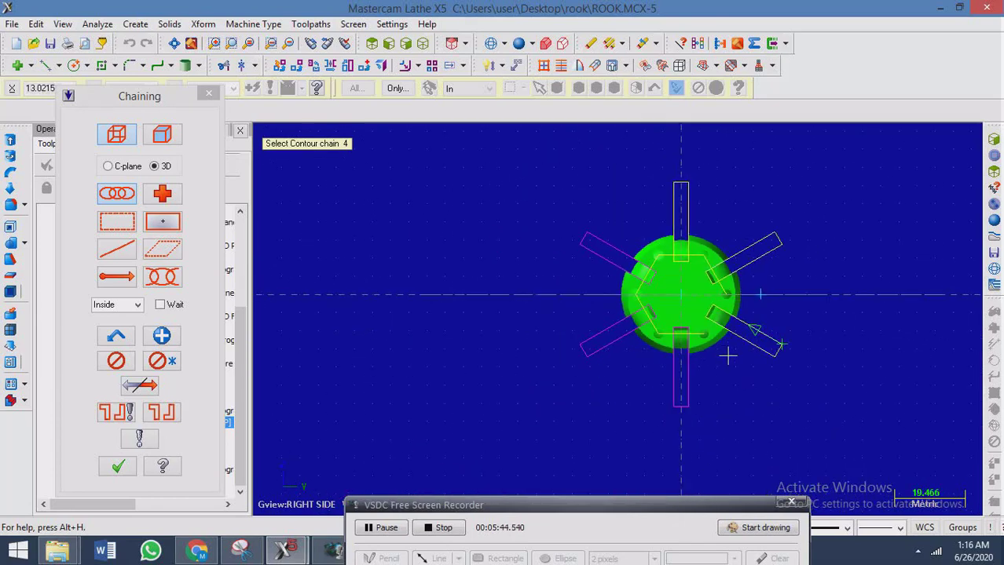
left_click(685, 386)
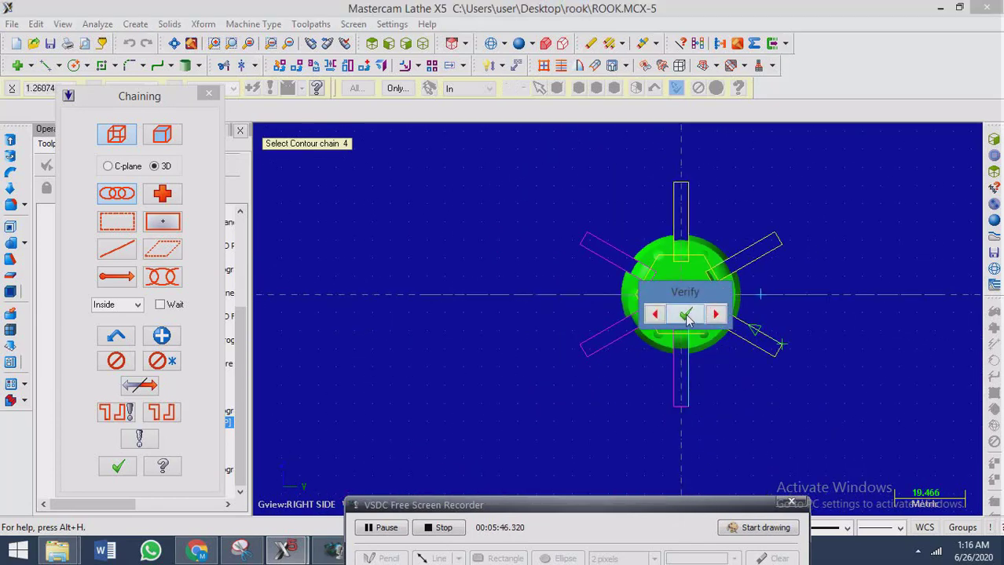
left_click(685, 314)
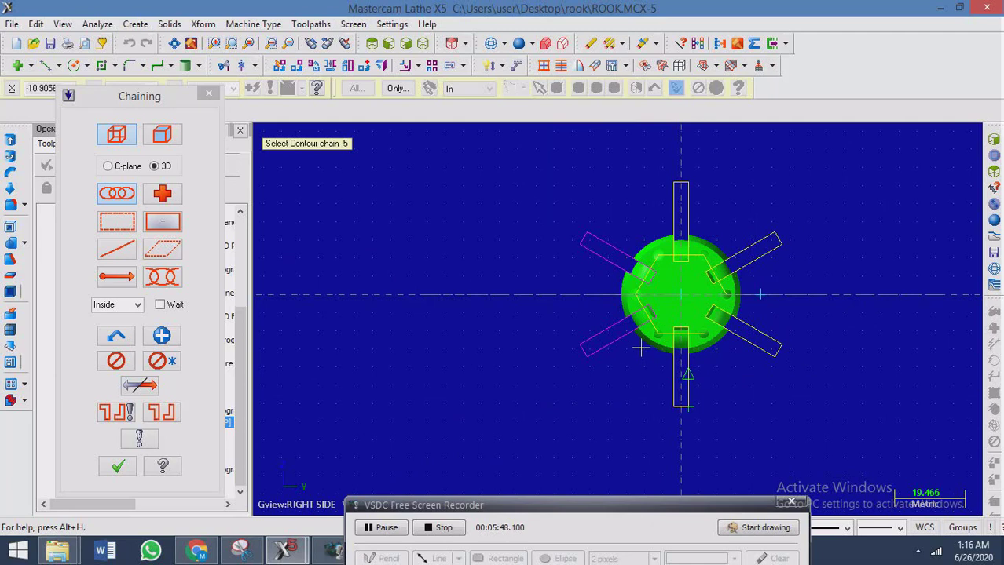
left_click(609, 347)
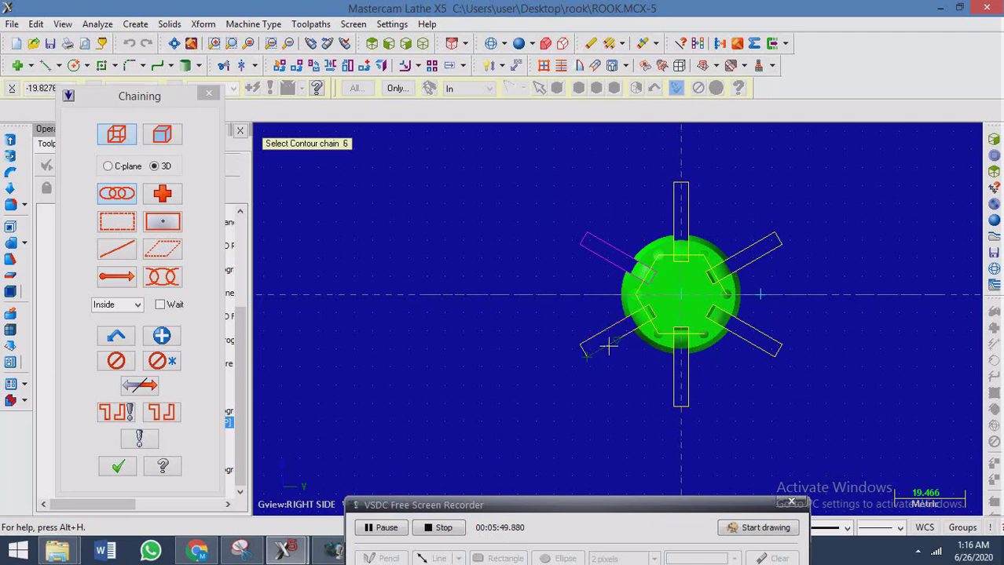
left_click(606, 264)
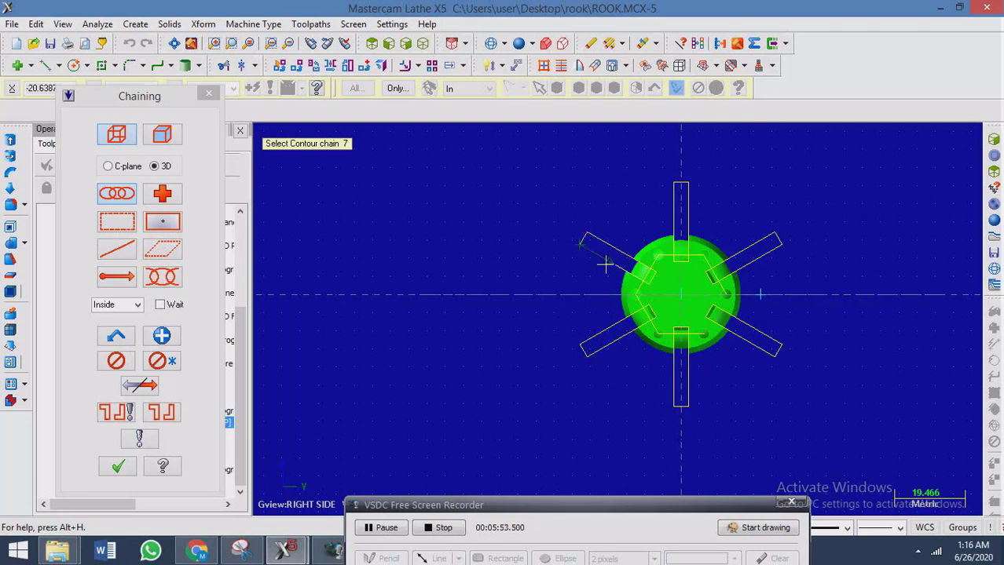
key("Return")
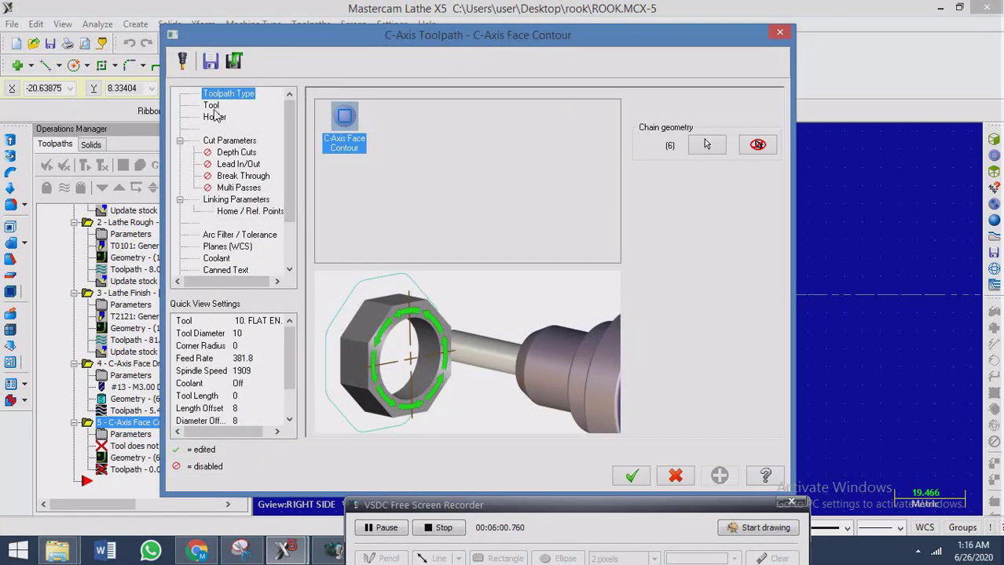
Assign the 3. FLAT ENDMILL (tool 212, 3.0 diameter) from the LATHE_MM library to the C-Axis Face Contour
left_click(210, 108)
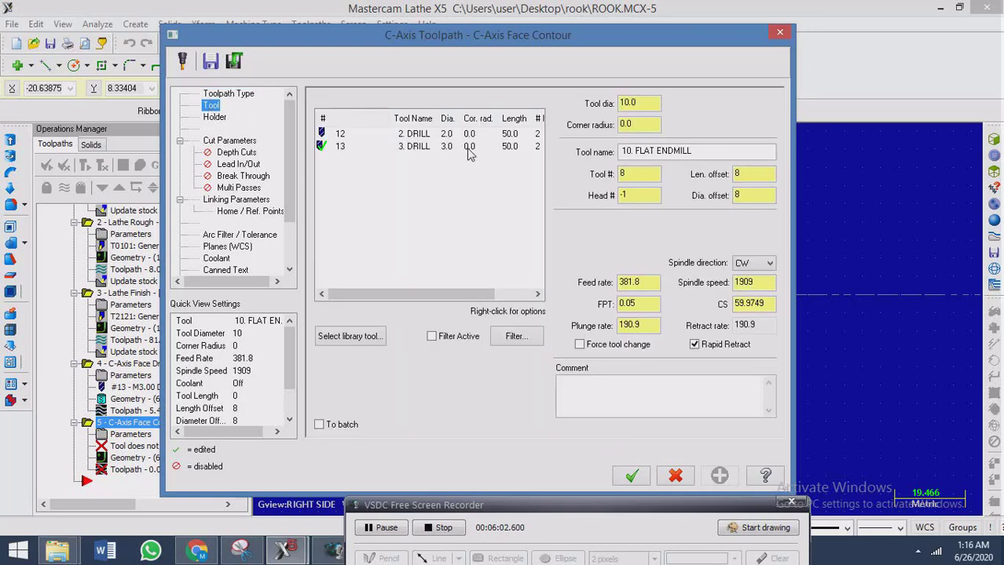
left_click(350, 336)
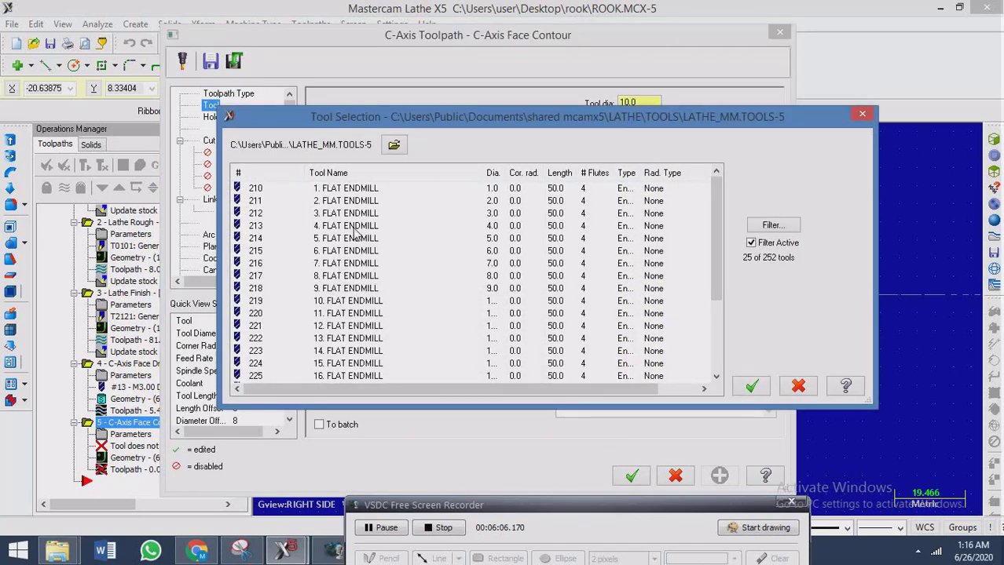
left_click(362, 218)
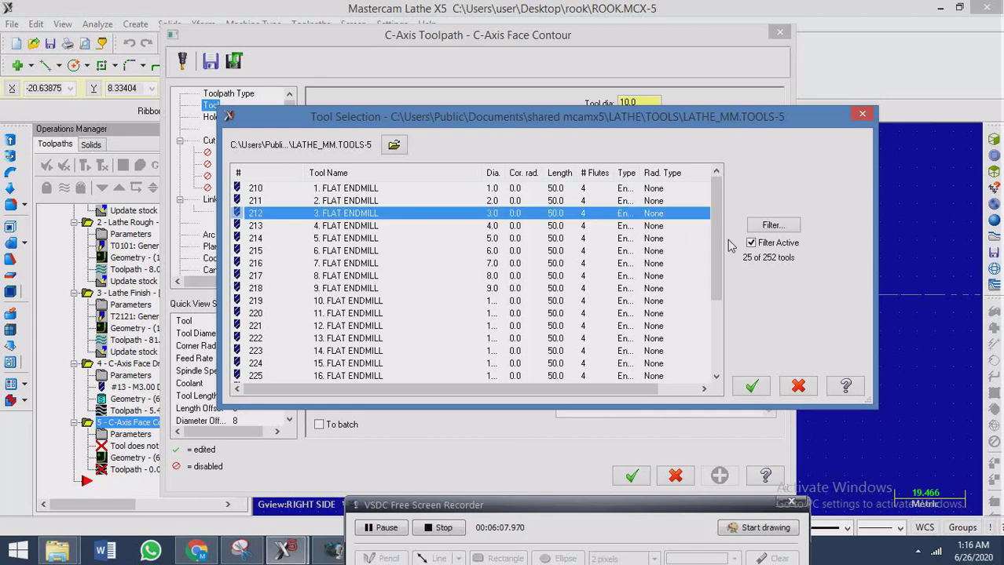
left_click(751, 385)
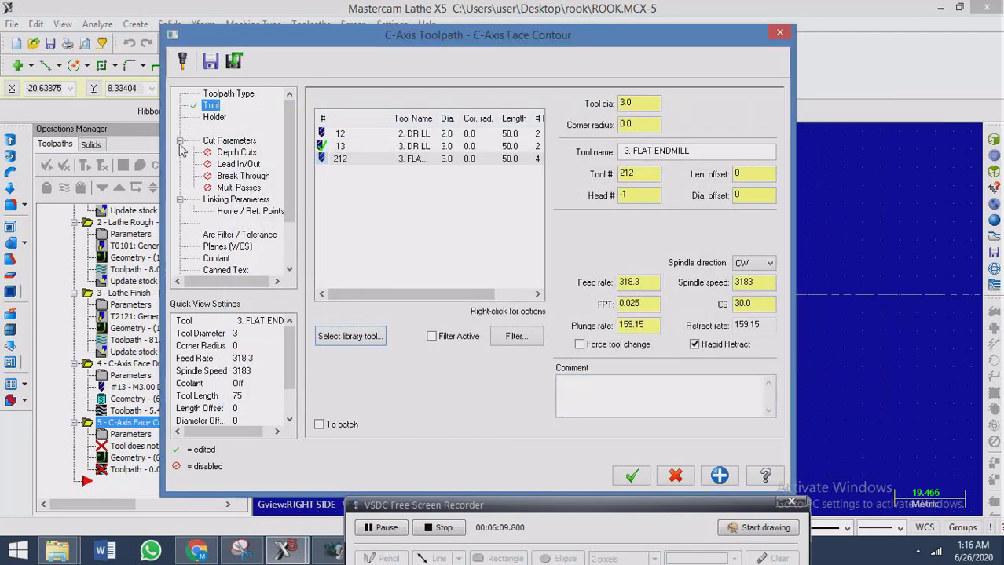
Enable depth cuts for the C-Axis Face Contour and open the max rough step for editing
left_click(215, 118)
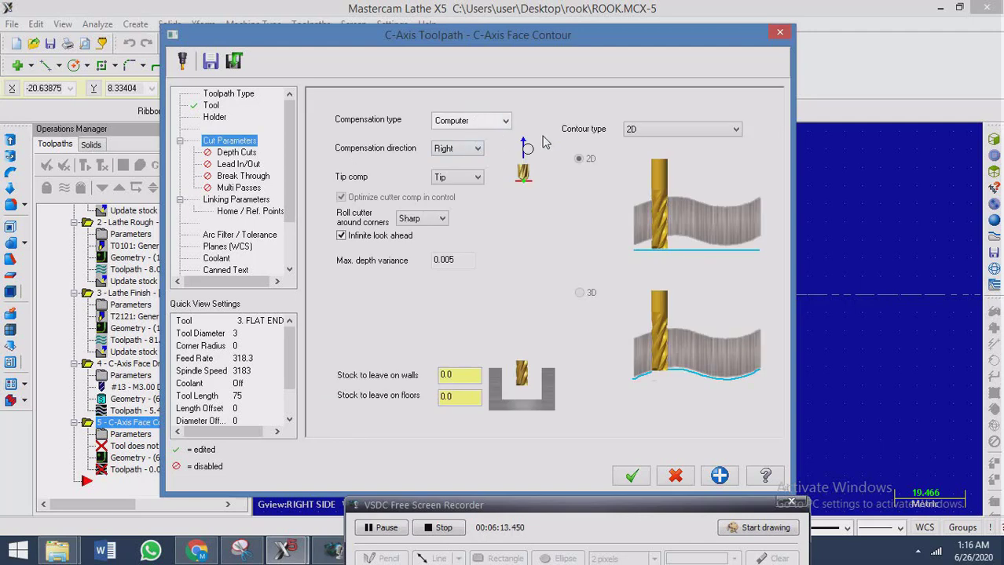
left_click(237, 154)
left_click(368, 141)
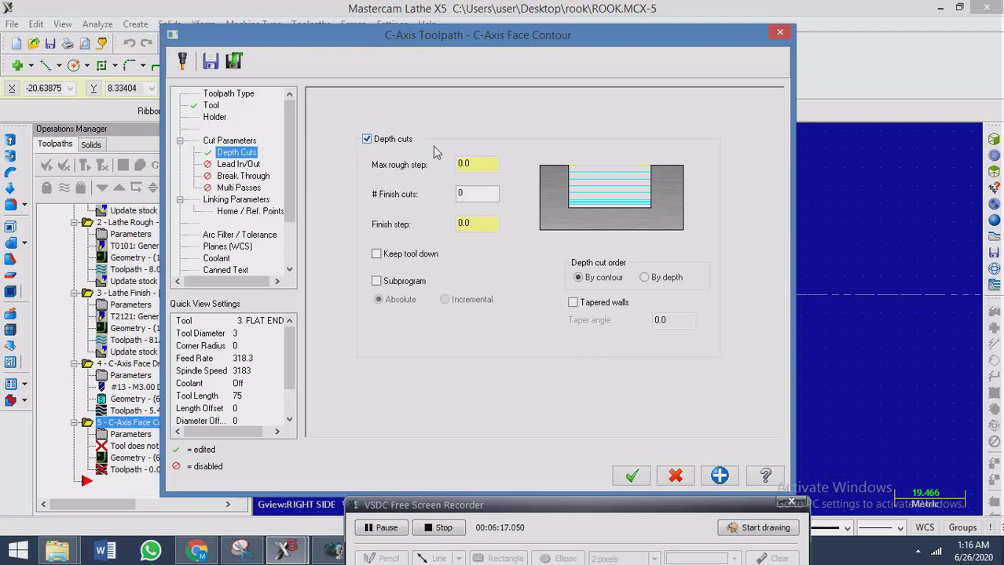
double_click(479, 167)
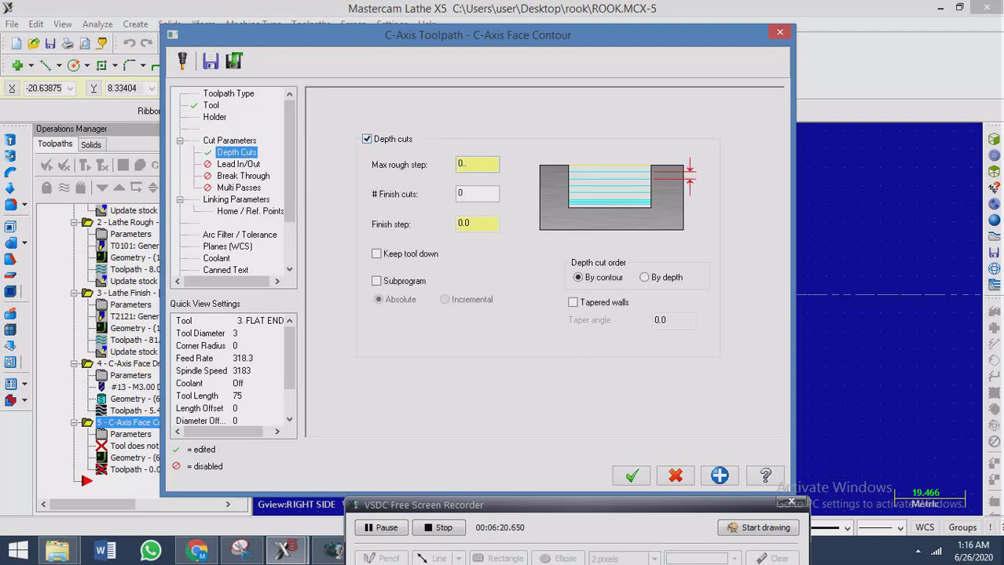
Enable Lead In/Out for the face contour with a tangent Entry move
left_click(237, 164)
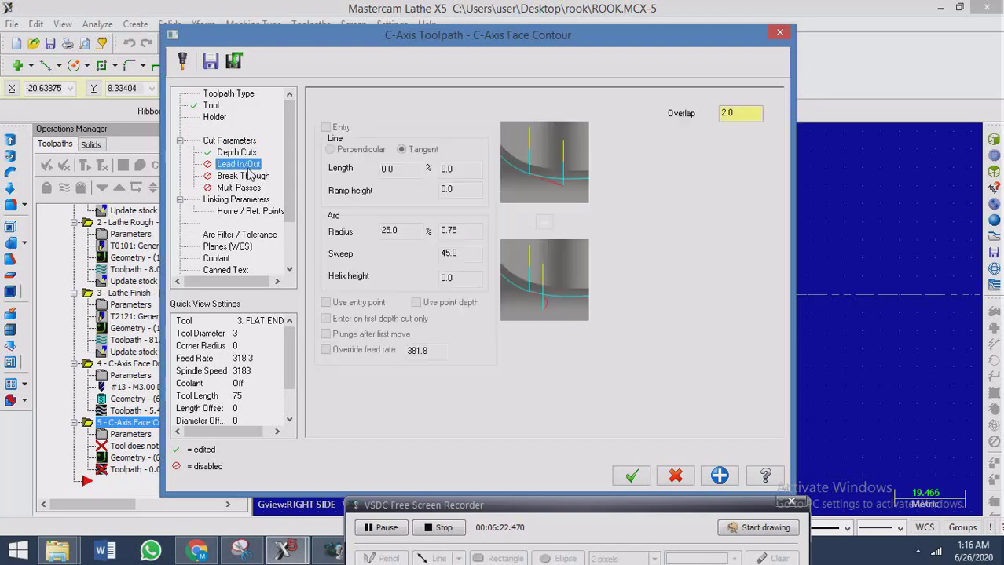
left_click(320, 98)
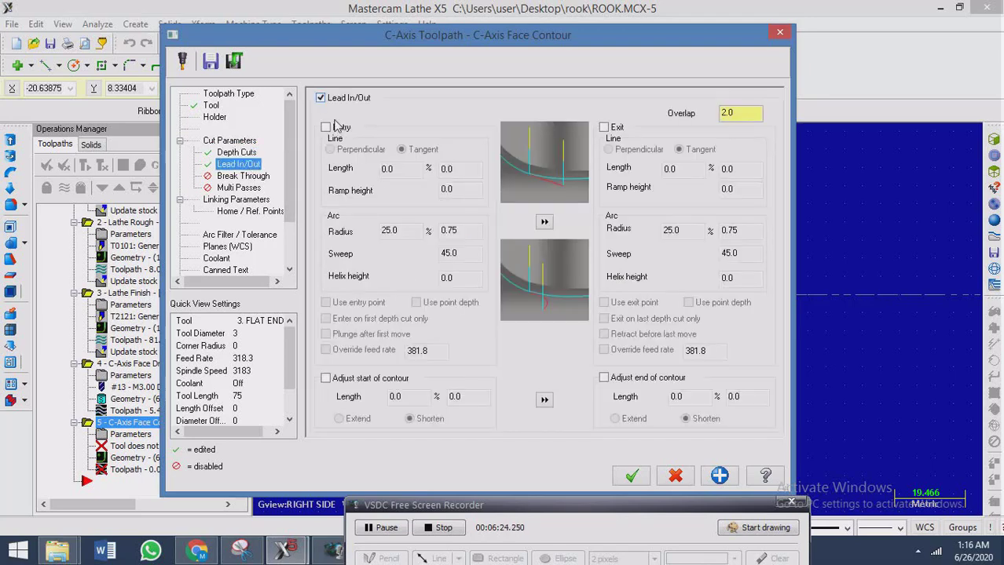
left_click(326, 128)
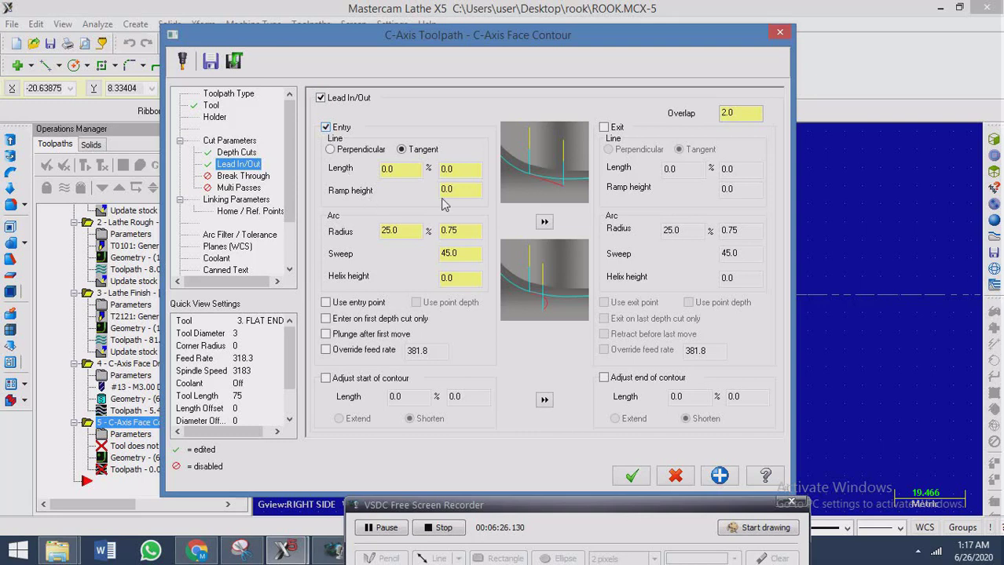
left_click(325, 128)
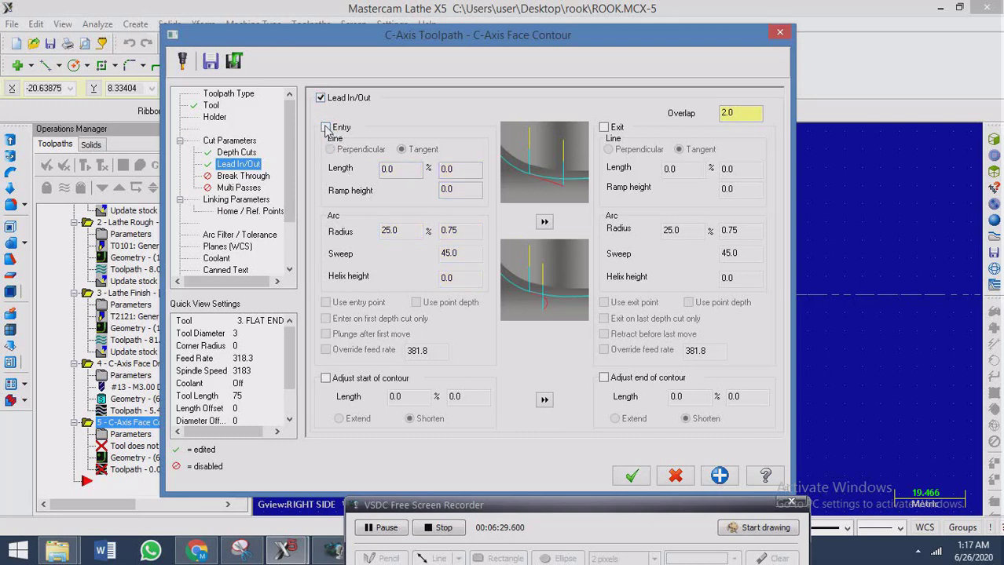
left_click(326, 128)
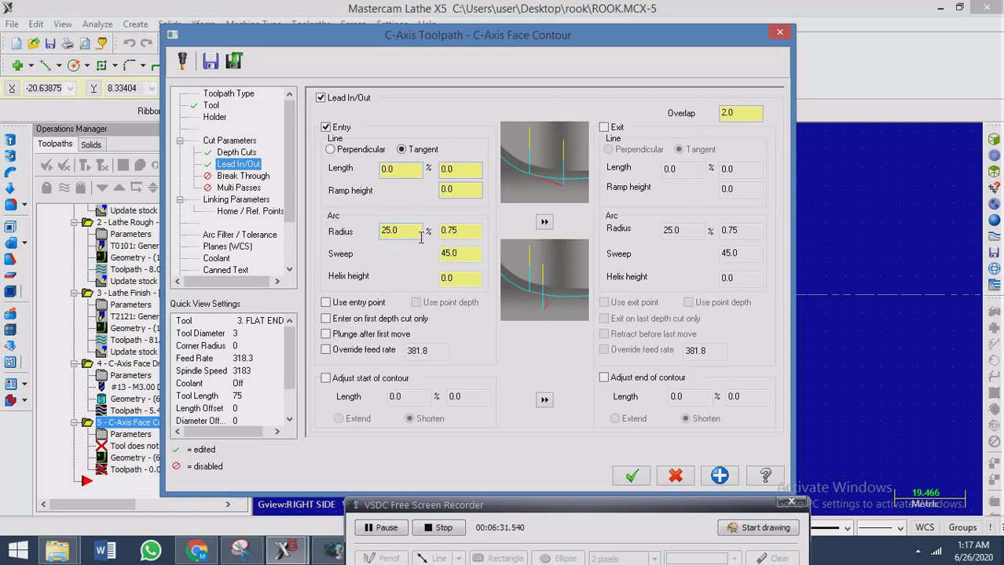
Set the entry arc's helix height to 0.1 in the Lead In/Out parameters
left_click(456, 253)
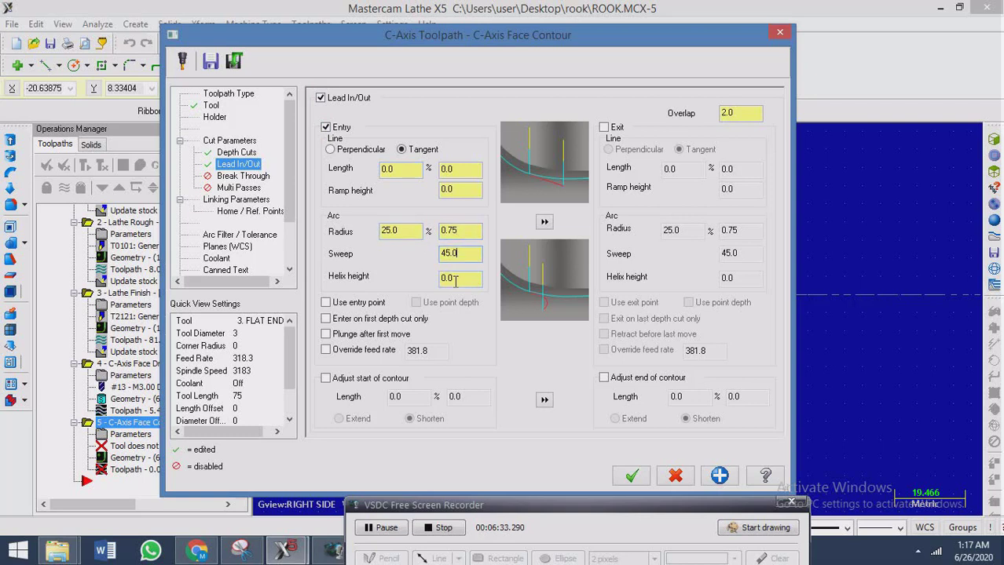
key("Tab")
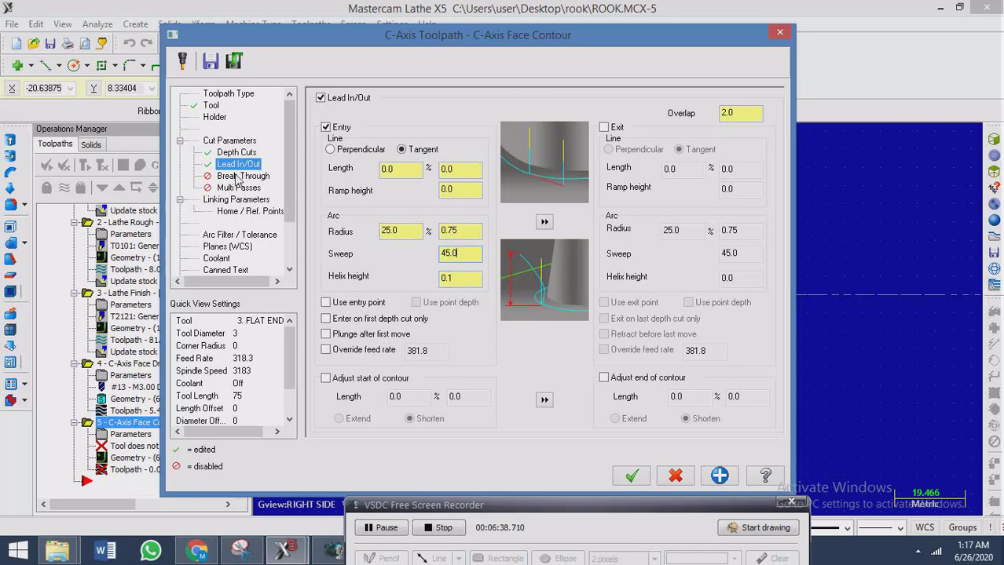
left_click(237, 177)
left_click(238, 188)
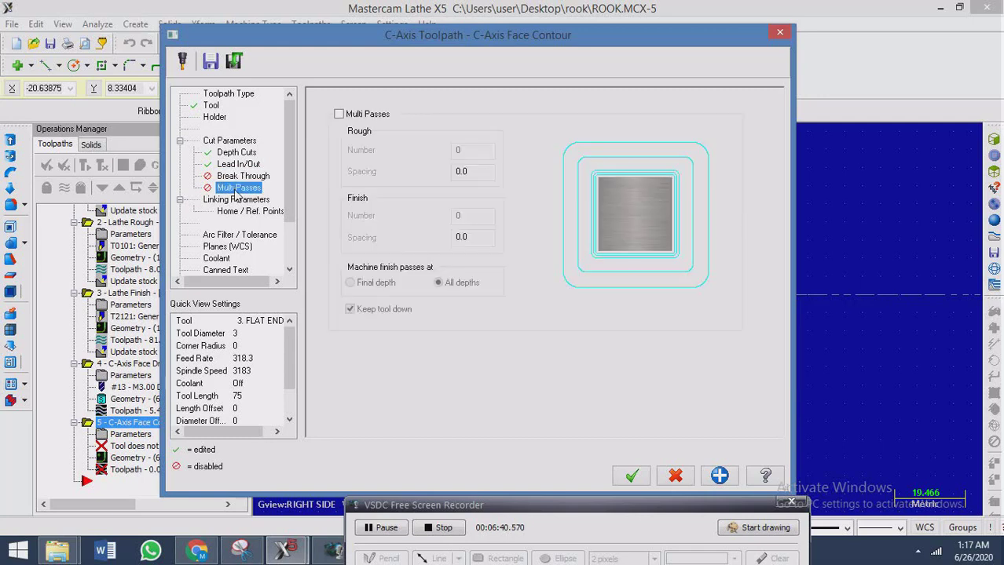
left_click(338, 115)
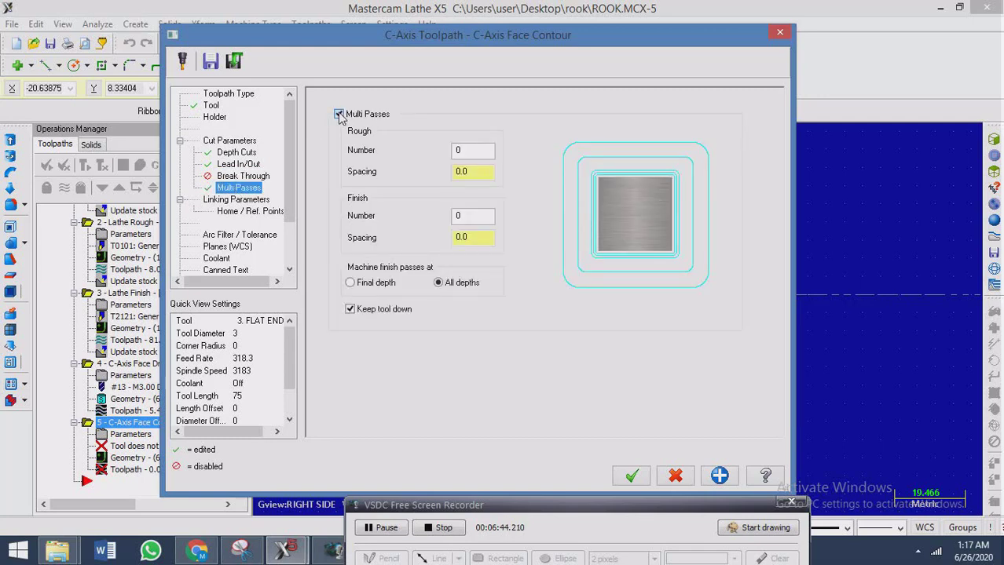
left_click(338, 115)
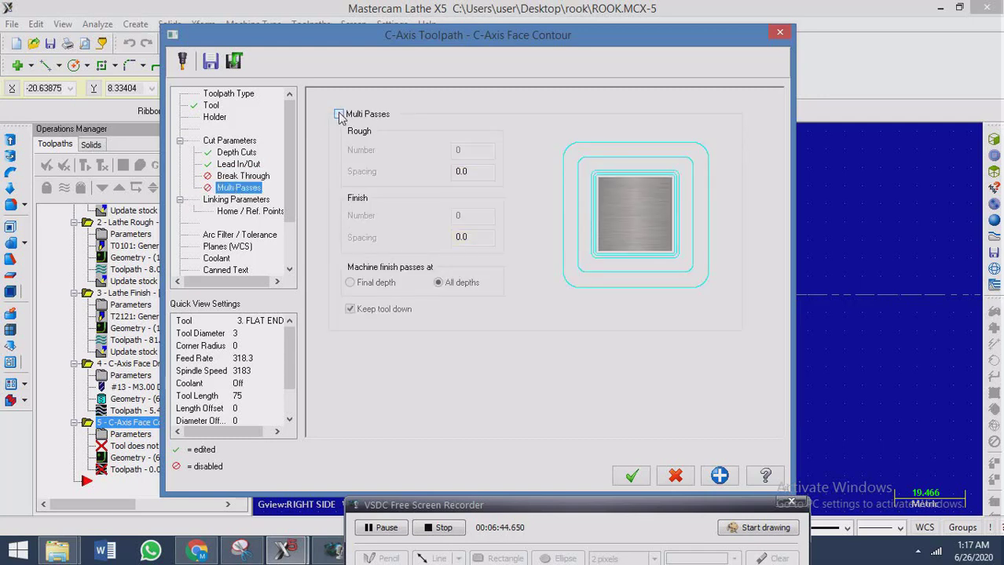
Make the feed plane, top of stock and depth absolute, and pick the depth at the slot's inner end on the rook solid
left_click(236, 201)
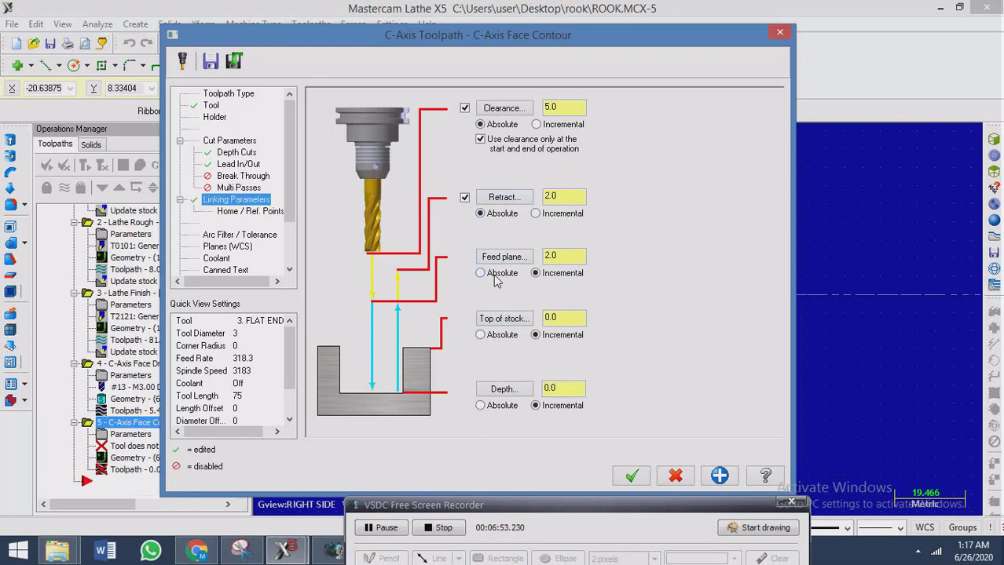
left_click(499, 338)
left_click(502, 389)
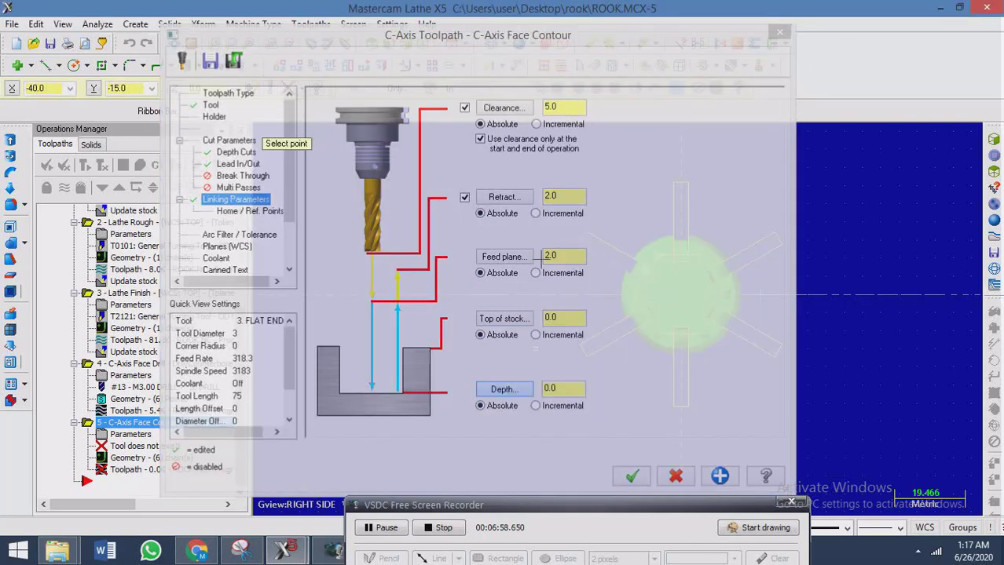
middle_click_drag(603, 305, 722, 334)
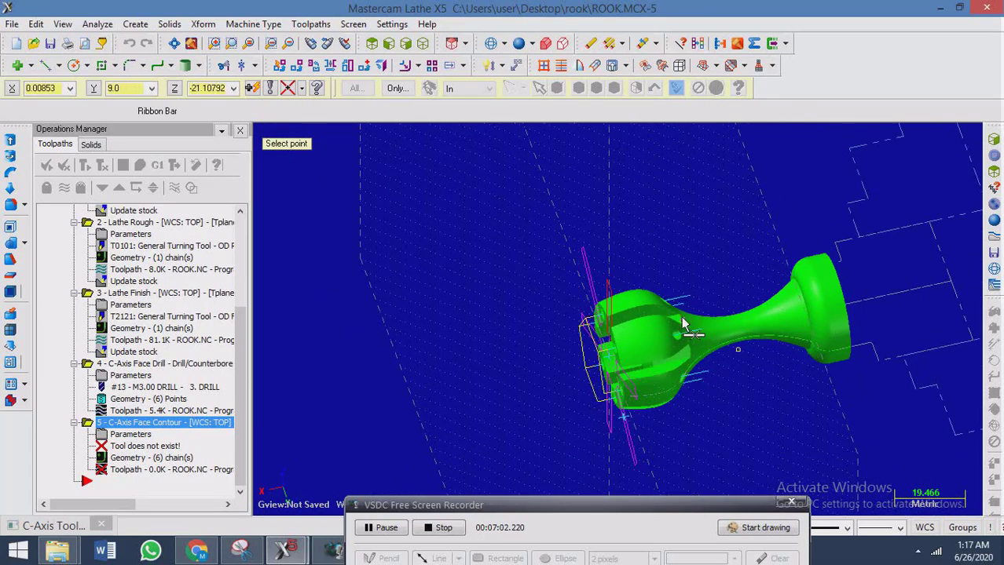
left_click(683, 324)
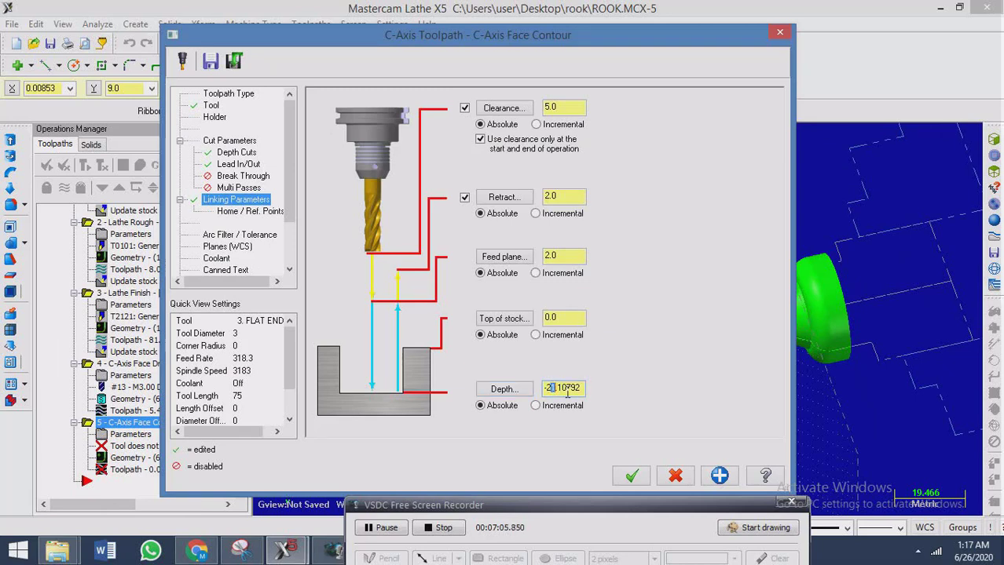
Change the face contour depth to -23 and accept the parameters to generate the toolpath
left_click_drag(550, 388, 582, 388)
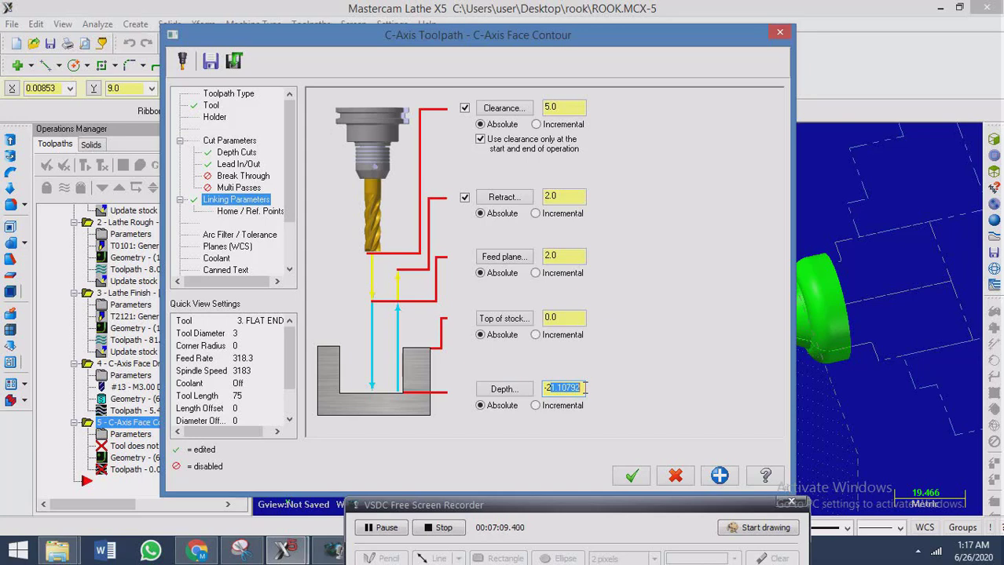
type("3")
left_click(633, 477)
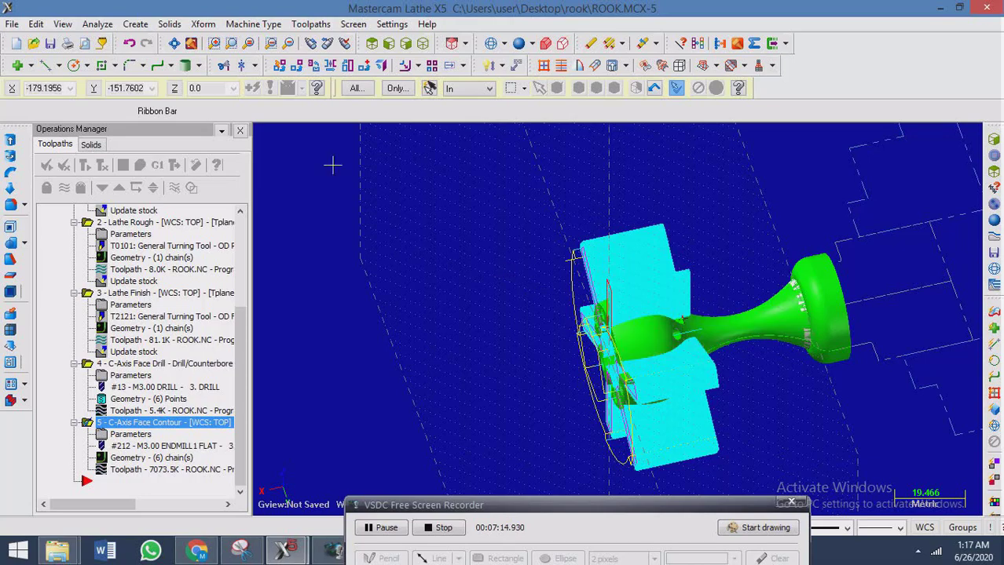
Examine from the right side view which side of the slot outlines the toolpath follows, and highlight Chain 1 in the contour's Chain Manager
middle_click_drag(609, 312, 517, 308)
scroll(687, 287, "down", 2)
scroll(672, 327, "up", 1)
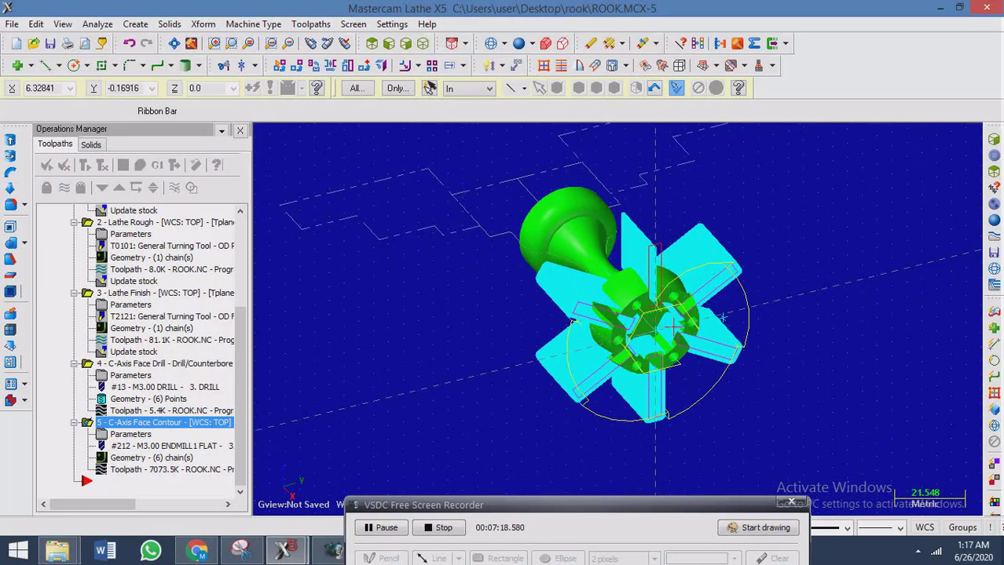
middle_click_drag(689, 334, 723, 300)
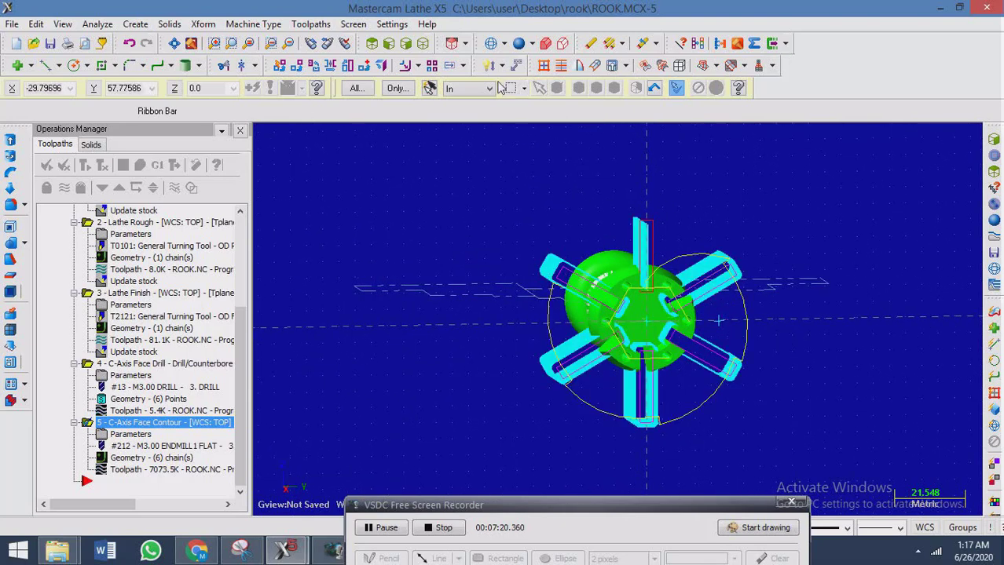
left_click(406, 43)
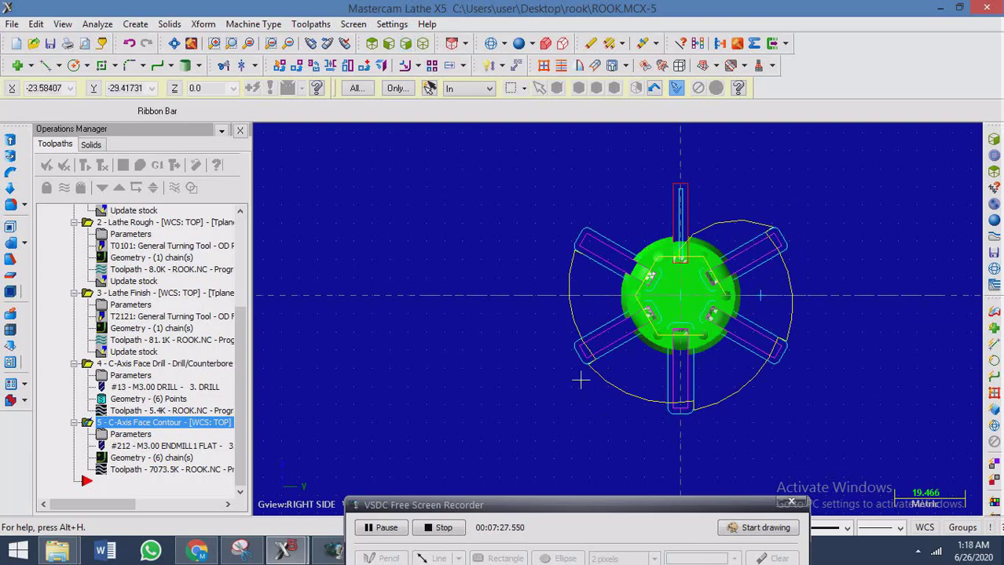
scroll(679, 216, "up", 5)
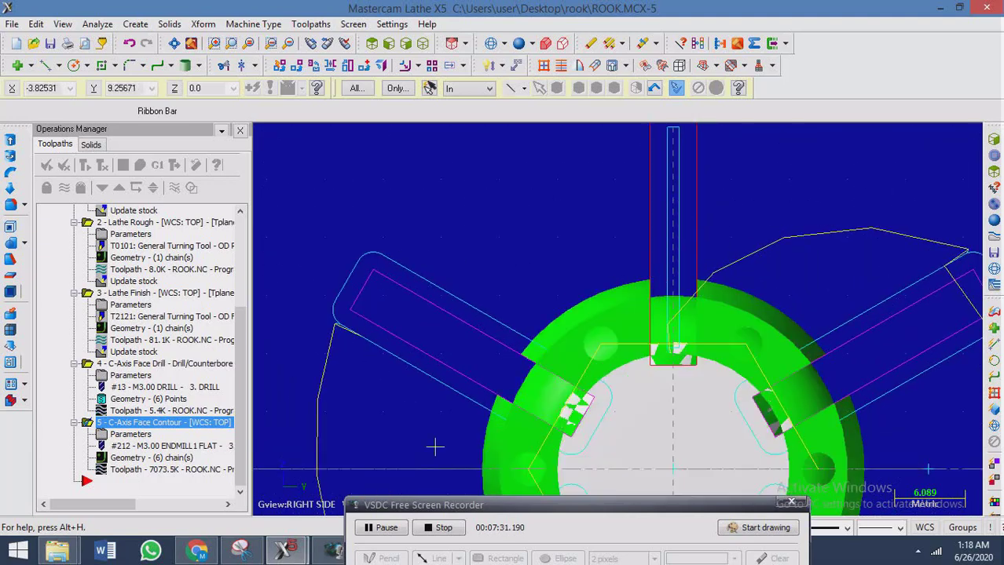
left_click(157, 460)
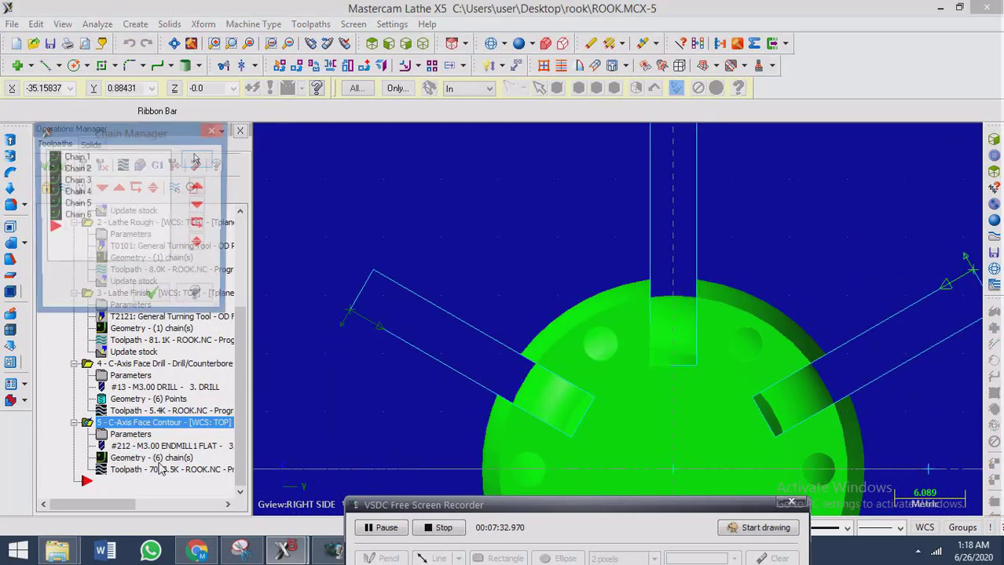
left_click(83, 157)
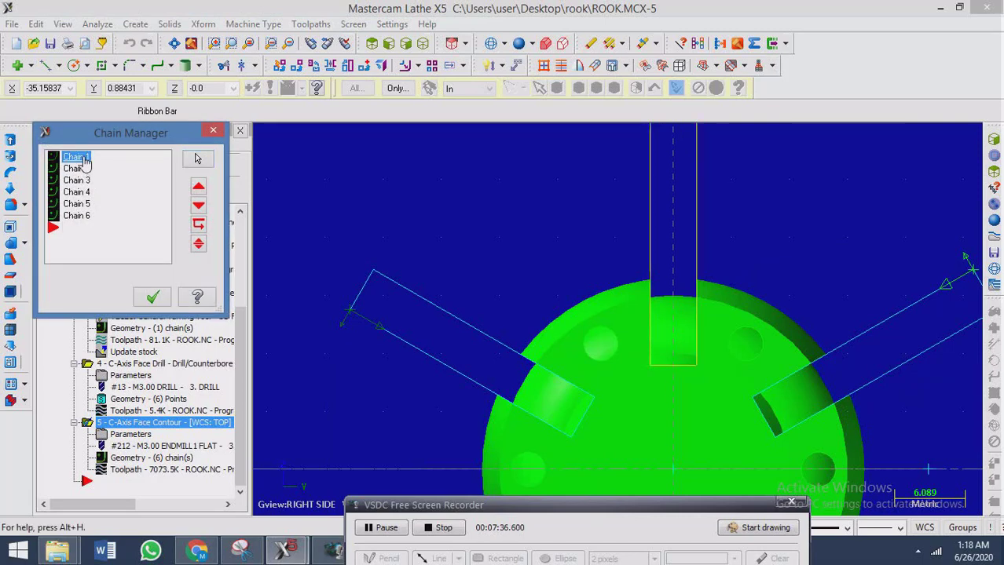
Reverse the direction of Chain 2 and Chain 3 of the face contour geometry
left_click(77, 168)
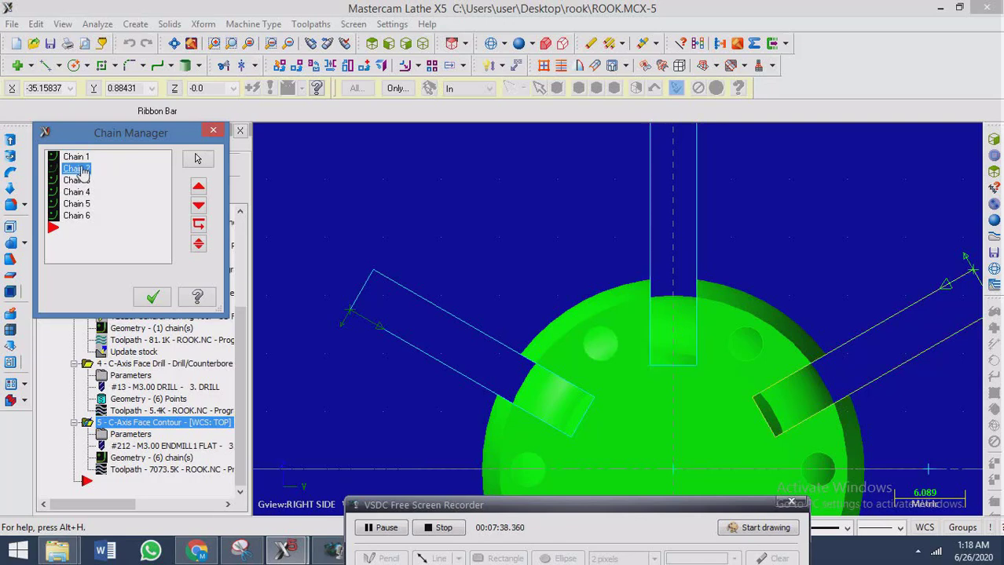
right_click(81, 167)
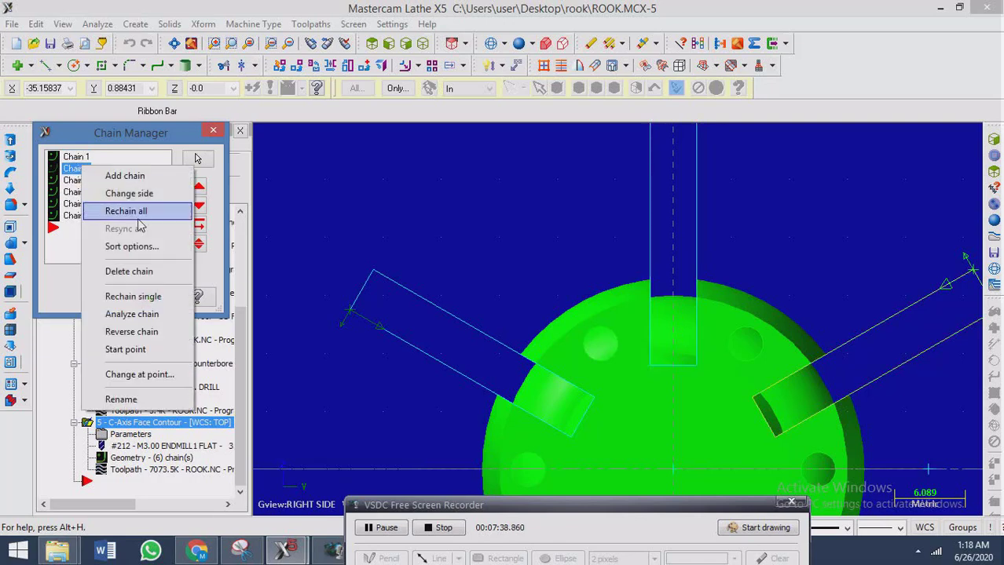
left_click(130, 331)
left_click(77, 180)
right_click(84, 182)
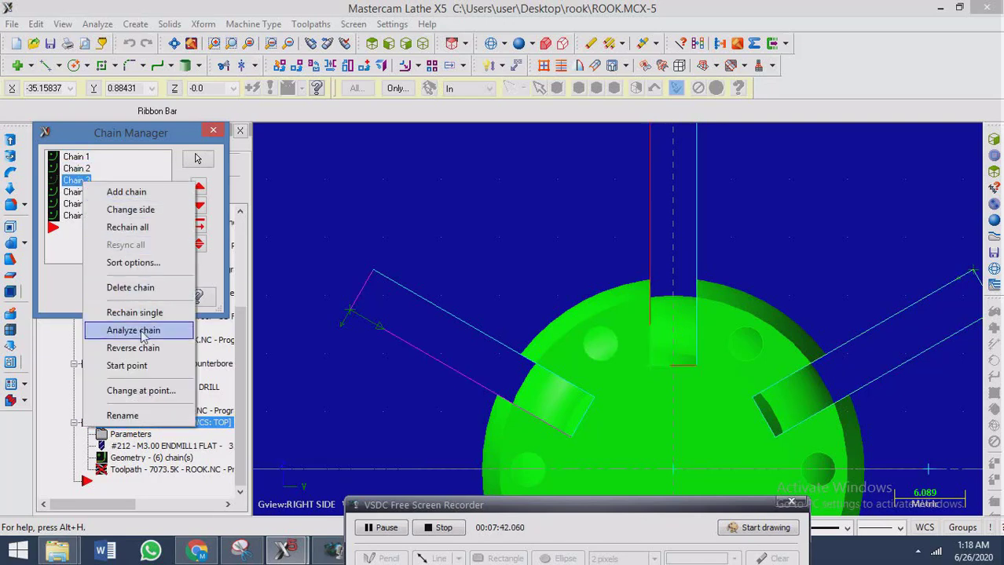
left_click(133, 347)
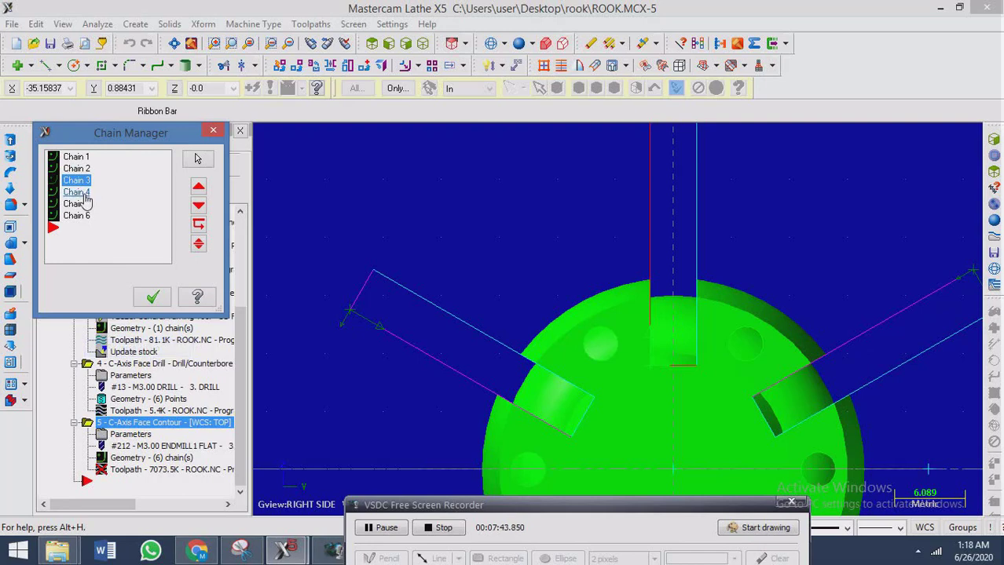
Reverse the direction of Chain 4 and Chain 5 of the face contour geometry
right_click(84, 194)
left_click(130, 367)
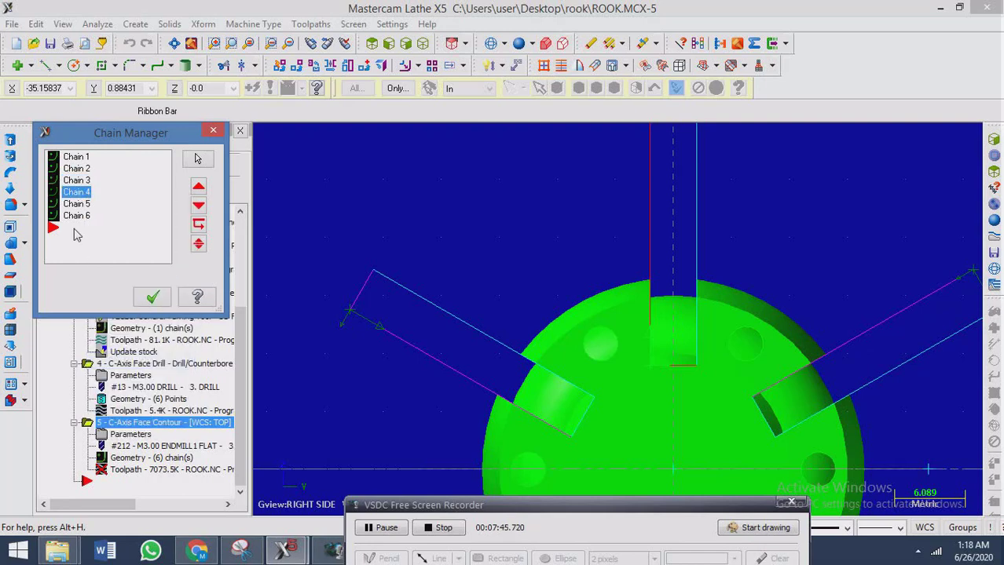
left_click(79, 204)
right_click(88, 205)
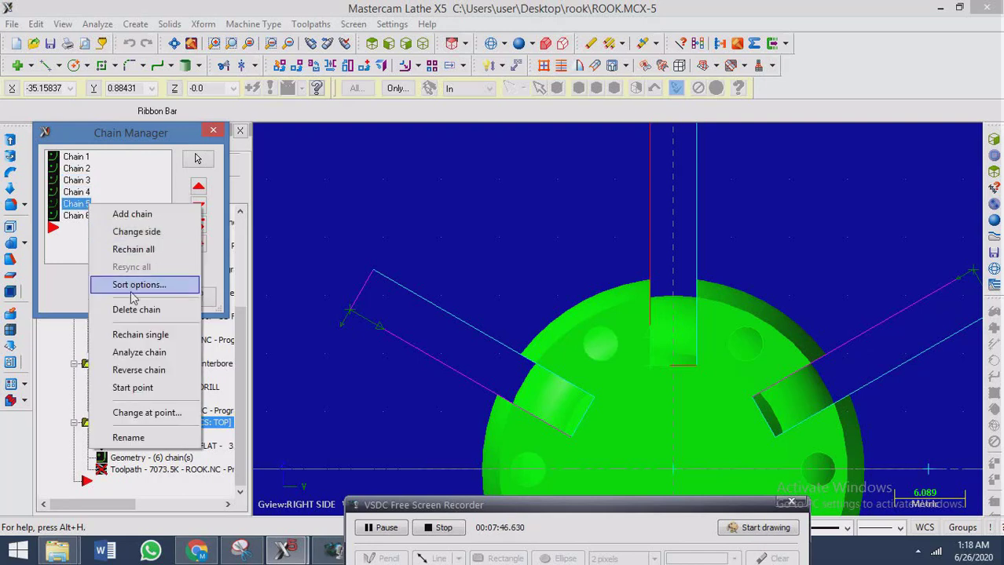
left_click(138, 370)
left_click(79, 217)
right_click(78, 218)
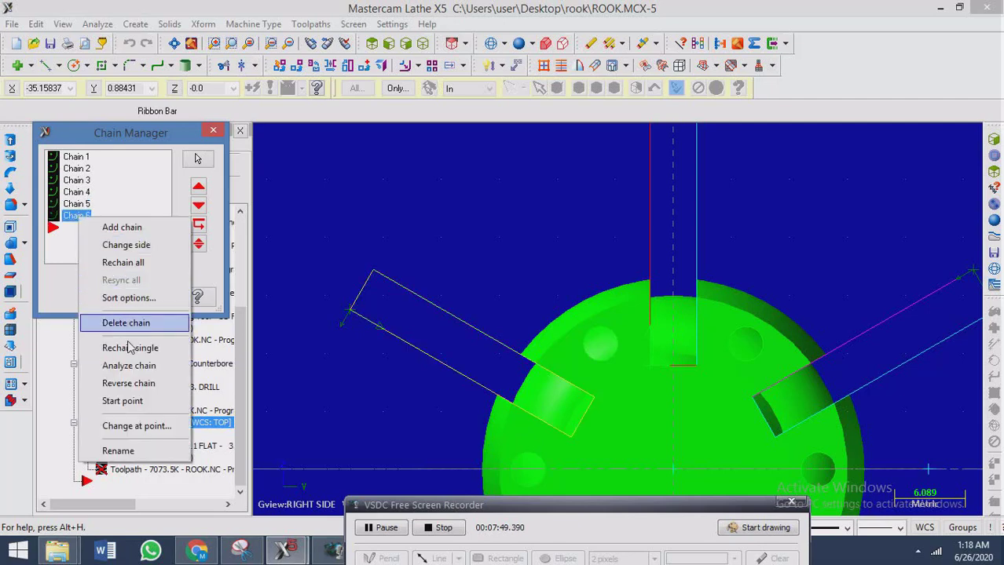
left_click(129, 398)
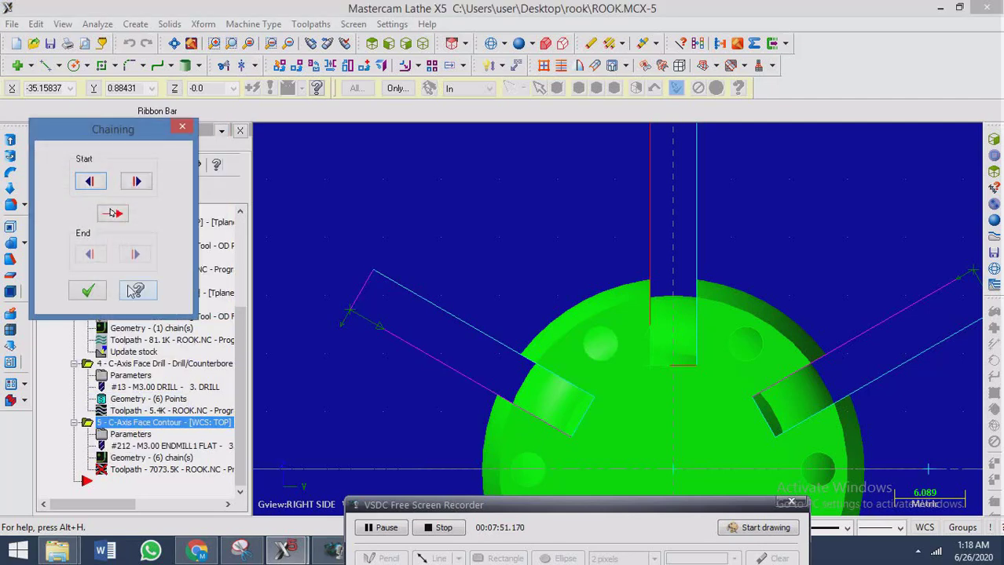
left_click(87, 292)
right_click(88, 215)
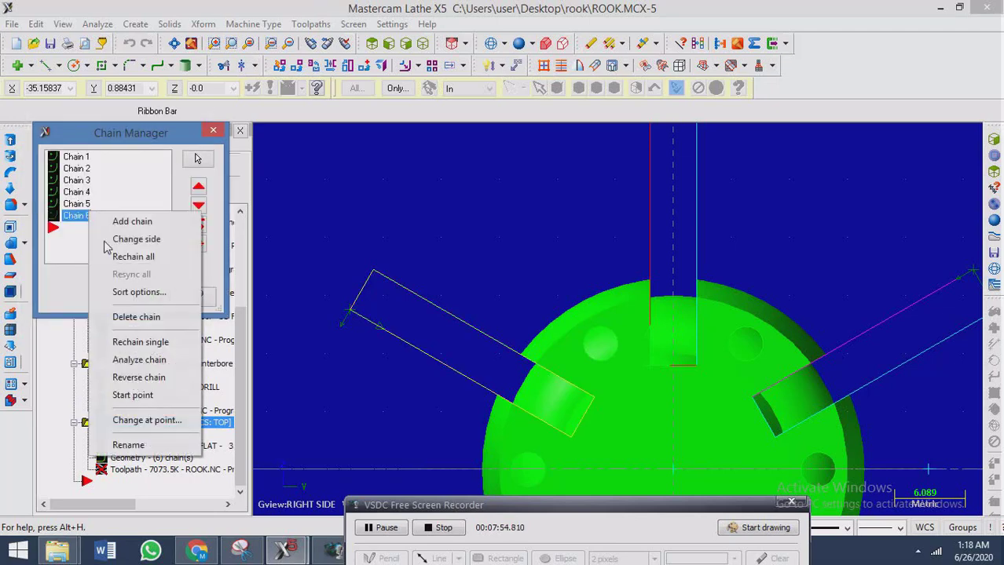
left_click(134, 379)
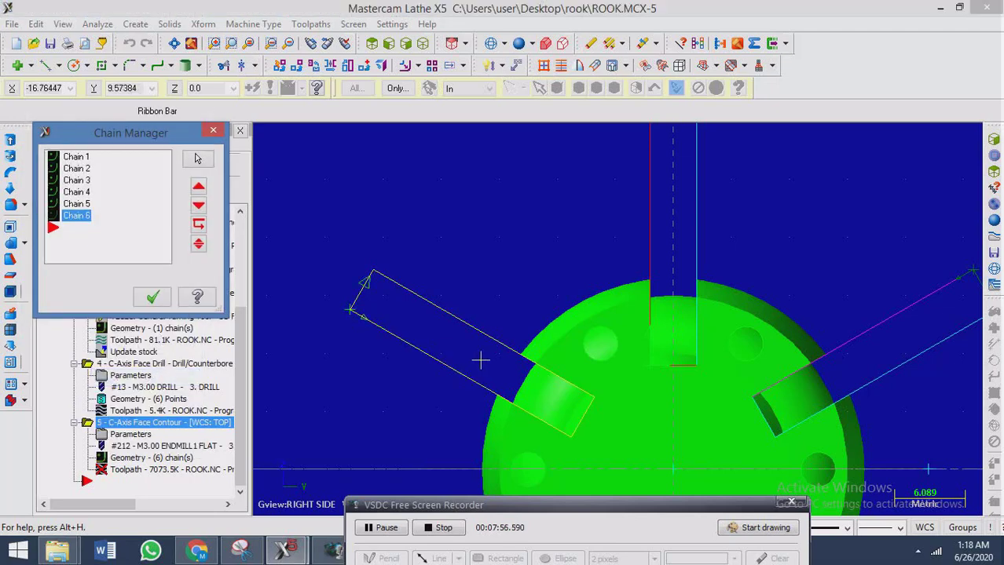
right_click(85, 217)
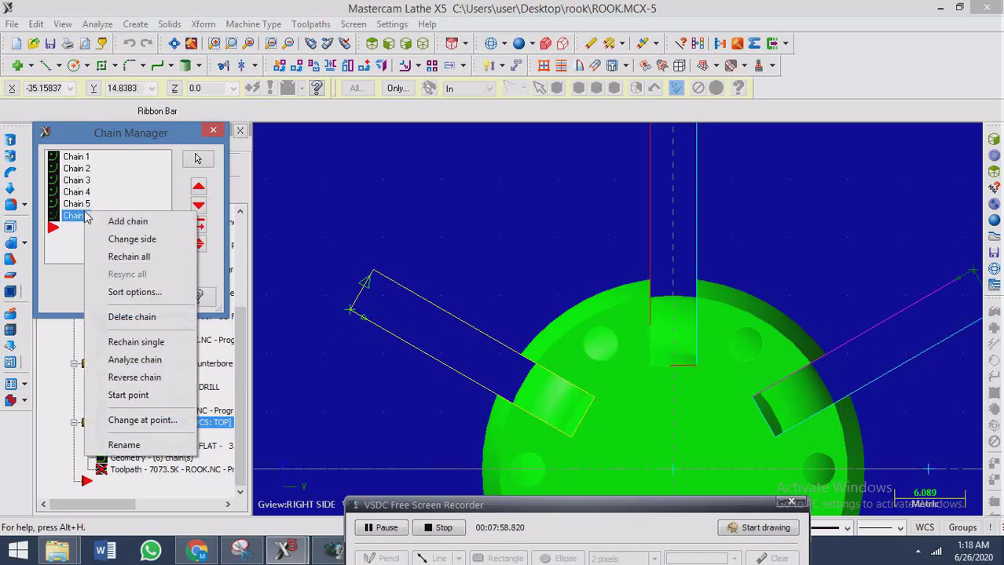
left_click(149, 378)
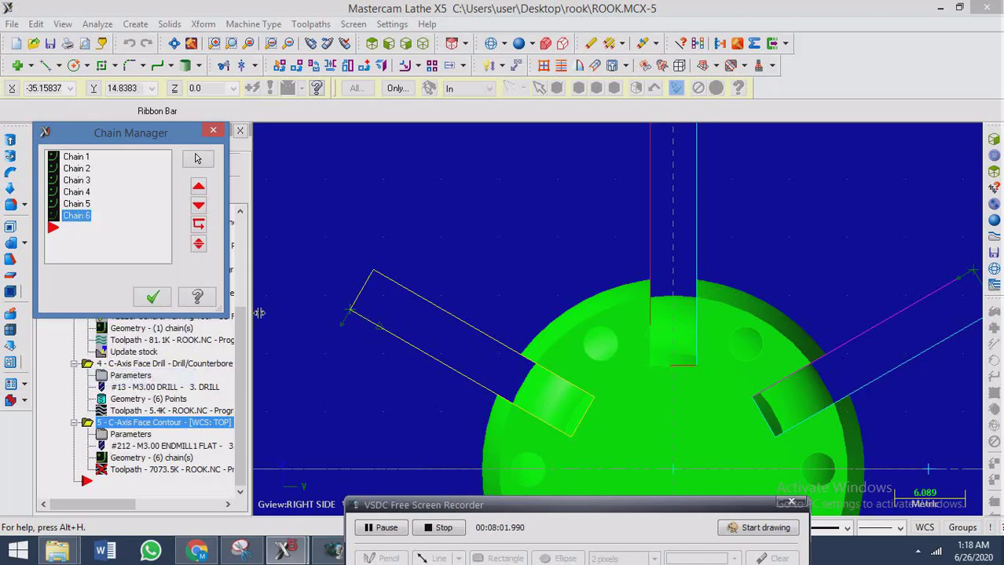
Reverse Chain 6 on the upper-left slot and accept the chain changes
scroll(336, 314, "up", 3)
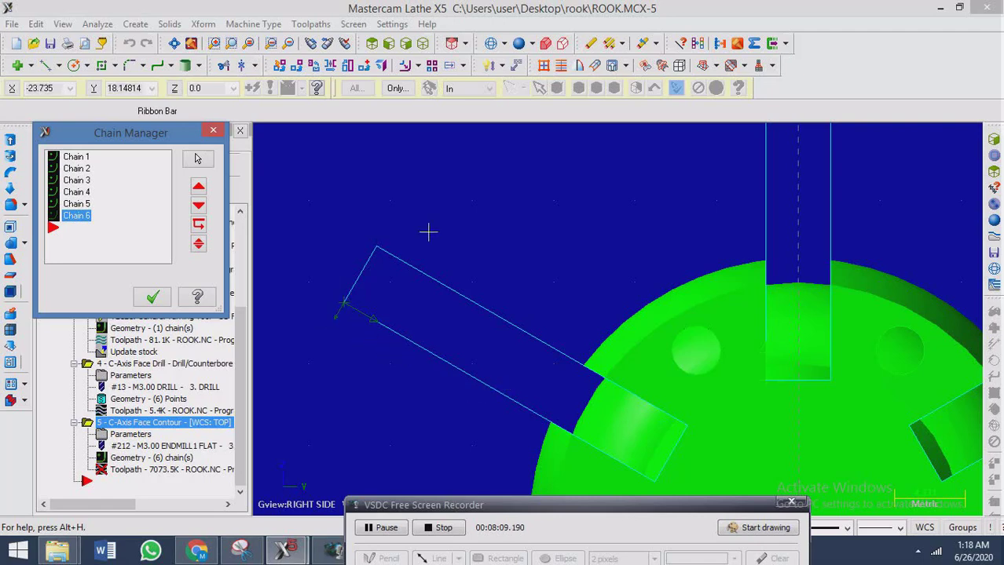
right_click(82, 218)
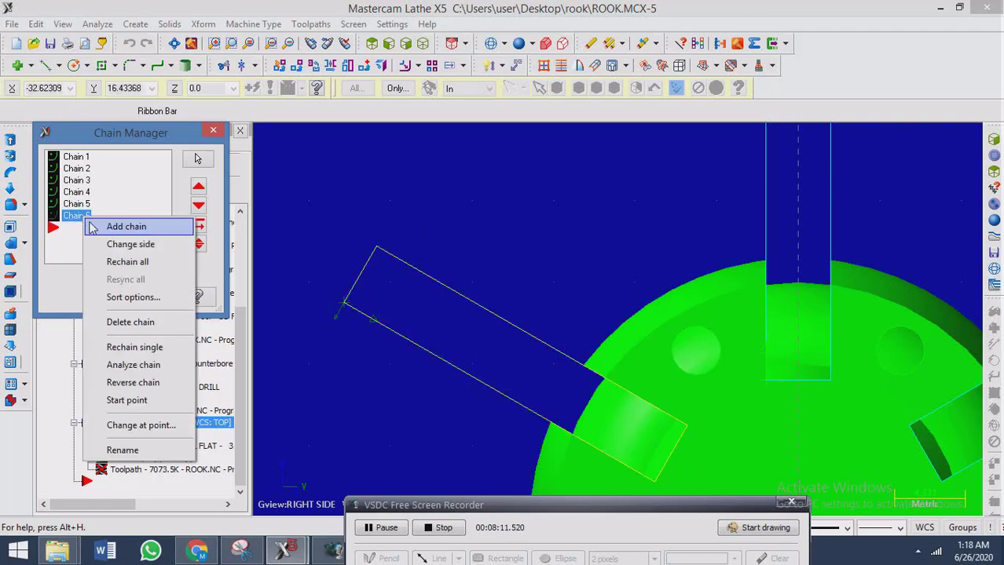
left_click(149, 383)
left_click(153, 299)
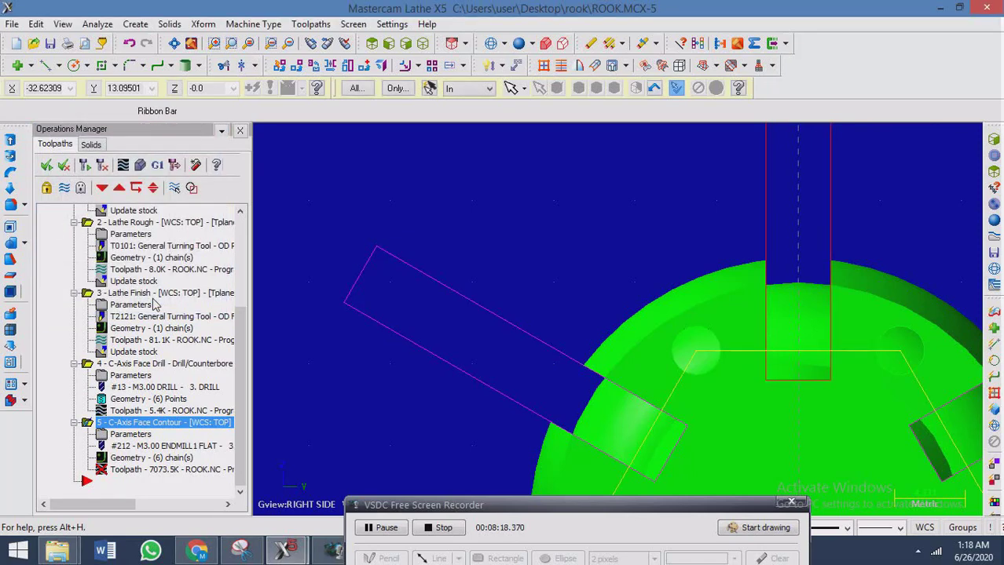
Regenerate the C-Axis Face Contour toolpath with the reversed chains and close the backplot
left_click(121, 470)
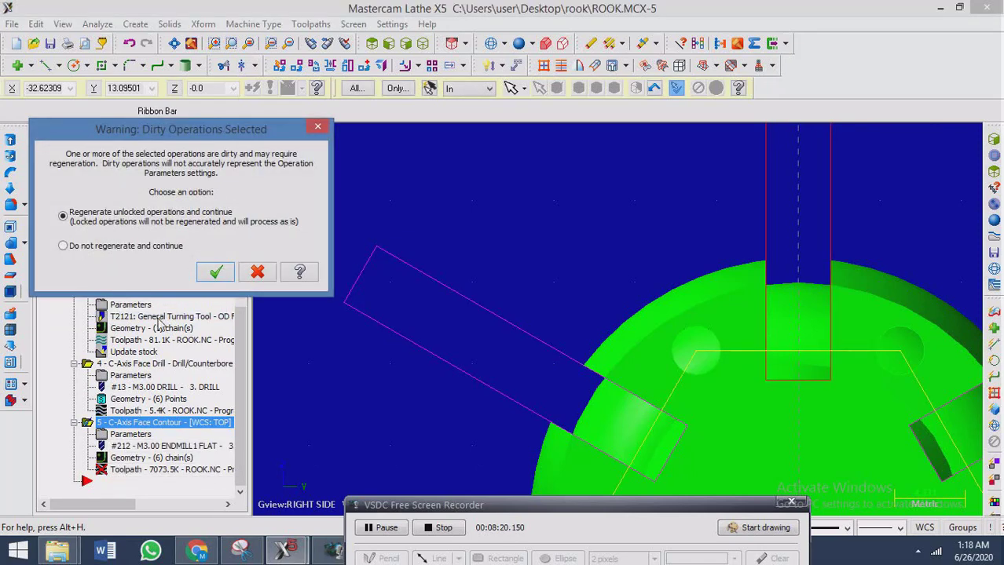
left_click(216, 271)
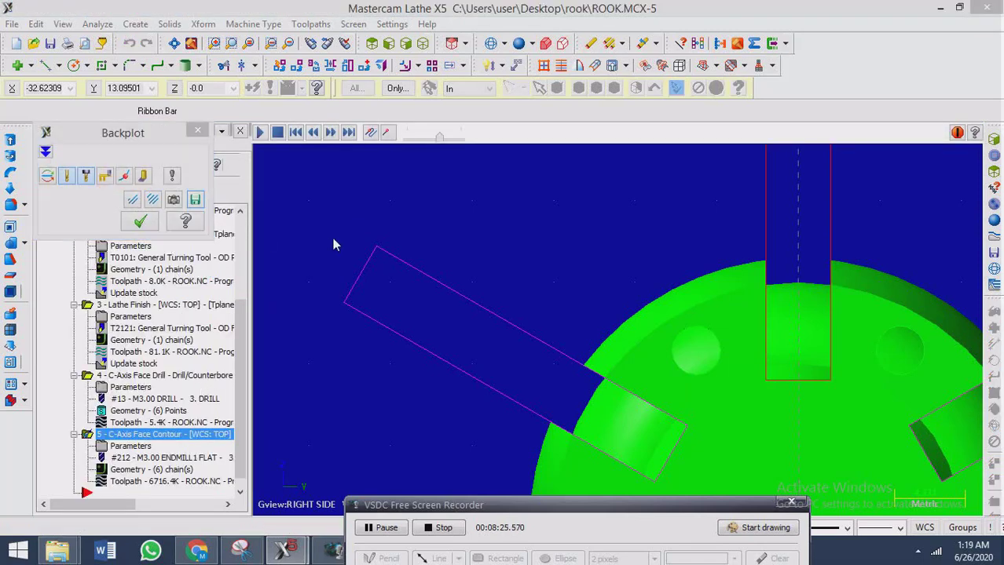
left_click(141, 223)
scroll(588, 311, "down", 5)
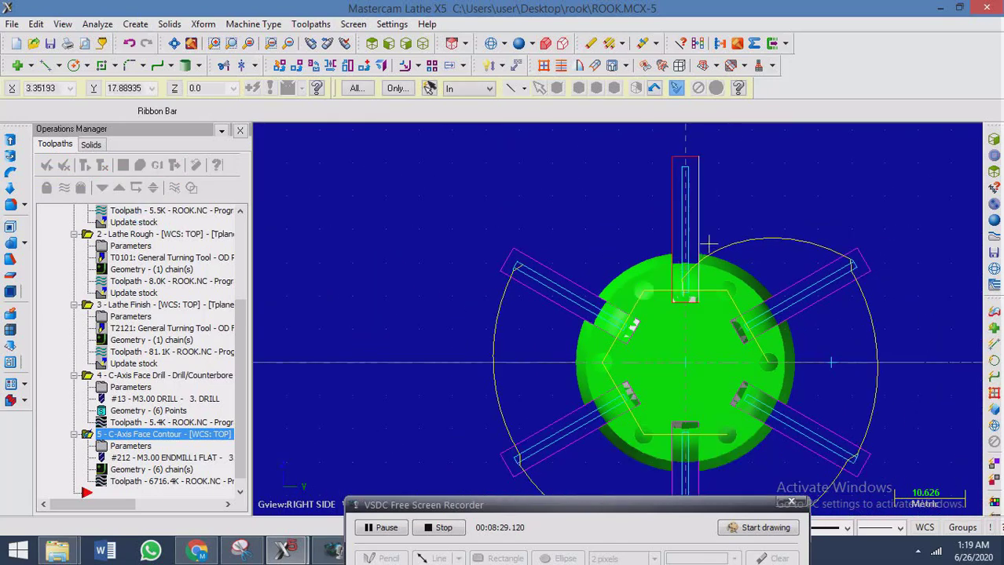
Play the C-Axis Face Contour backplot at a slower speed to check the slot cuts, and close the backplot
scroll(711, 243, "down", 1)
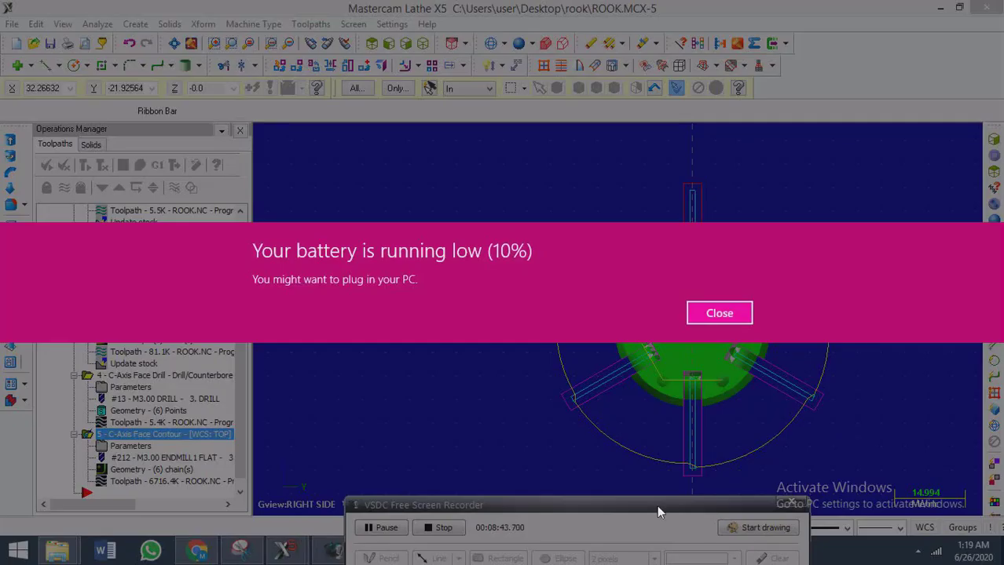
left_click(727, 312)
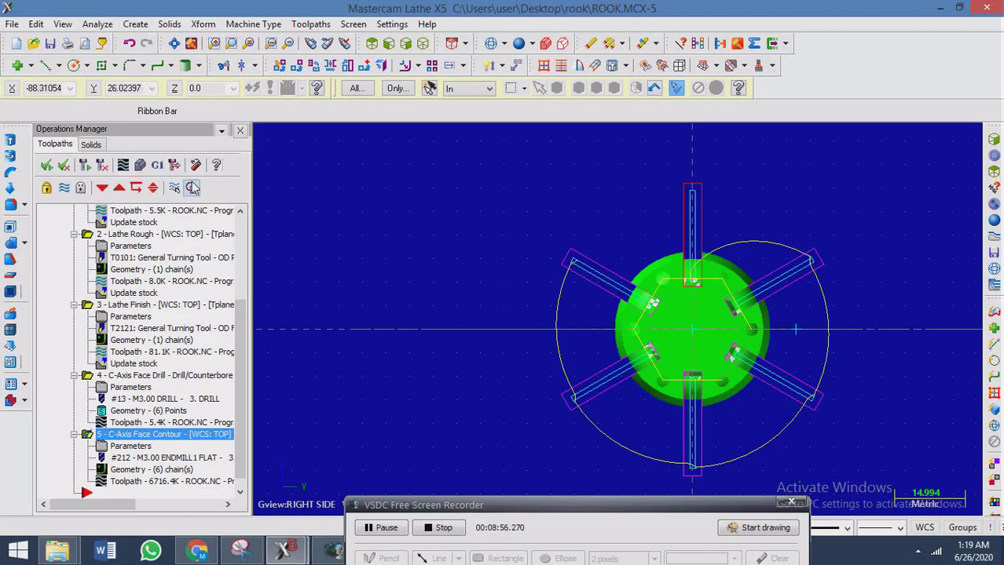
left_click(192, 187)
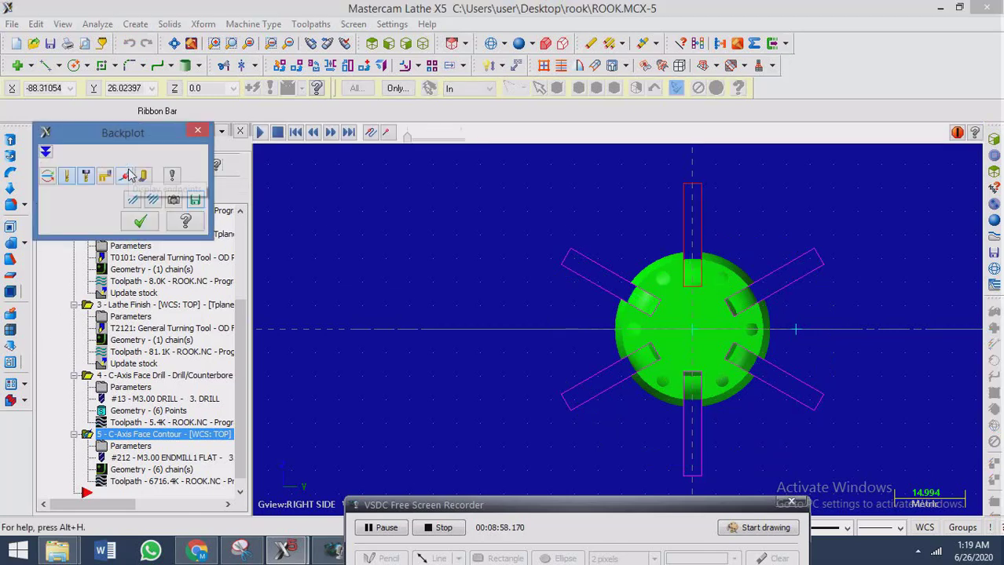
middle_click_drag(519, 288, 431, 322)
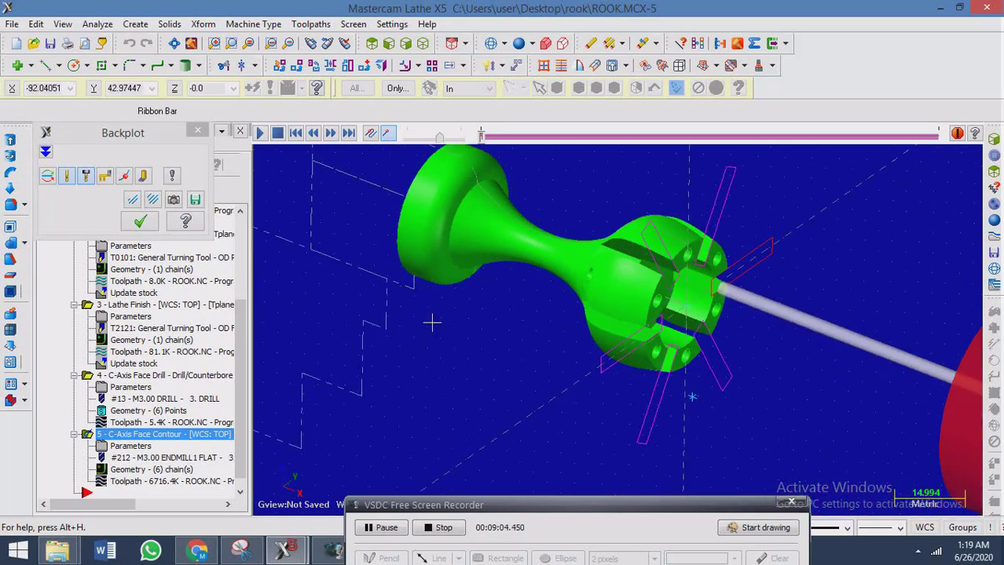
left_click(263, 134)
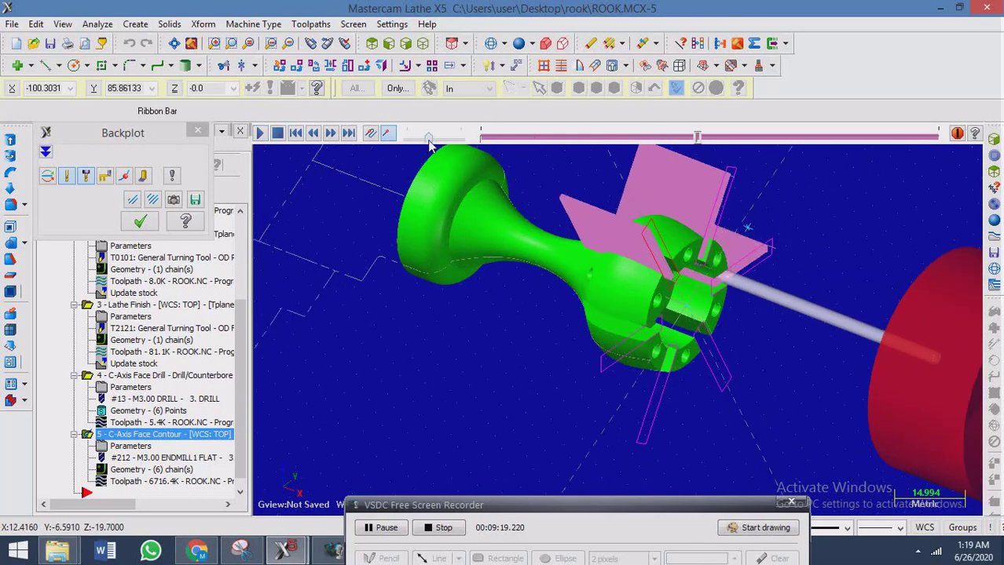
left_click_drag(437, 139, 421, 139)
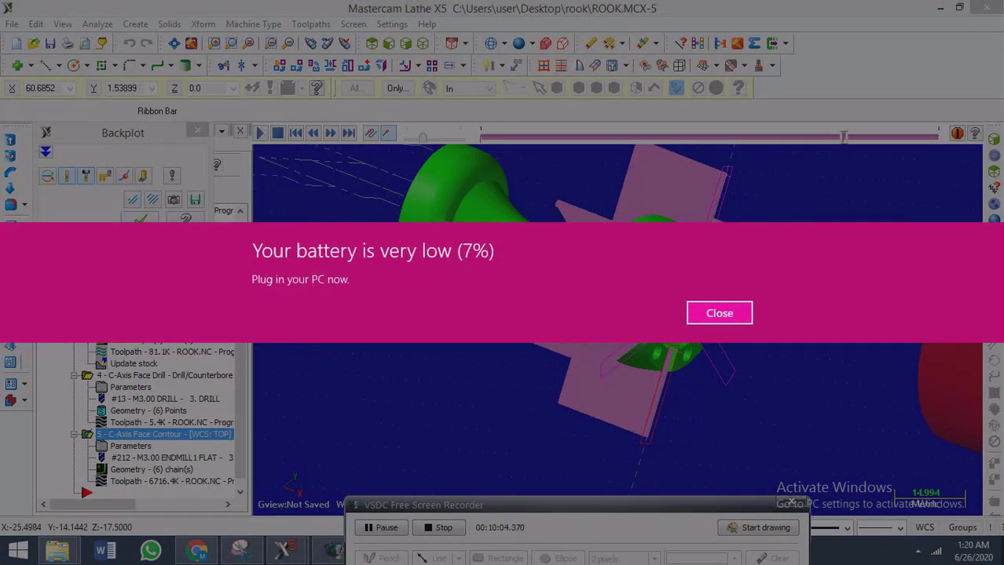
left_click(723, 316)
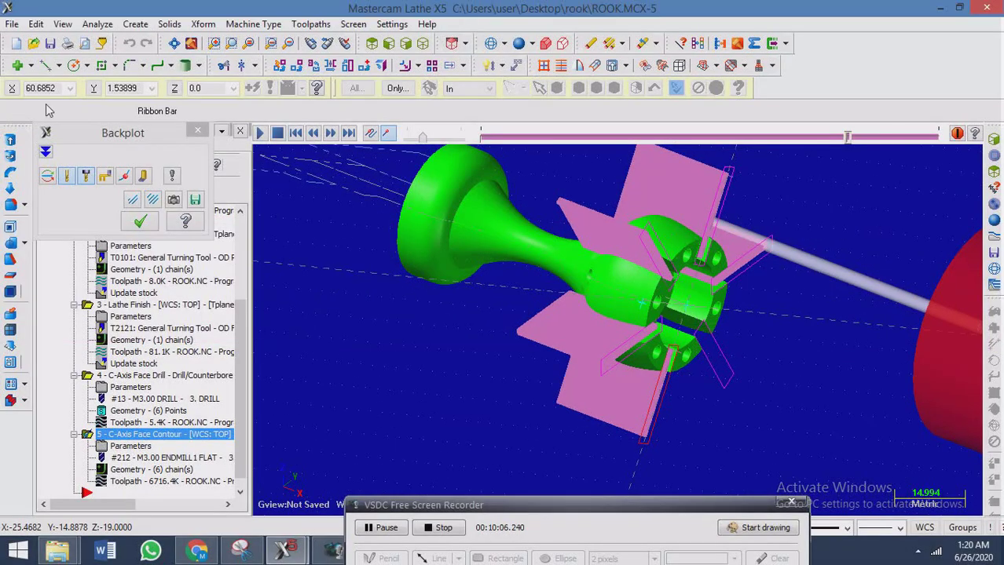
left_click(139, 224)
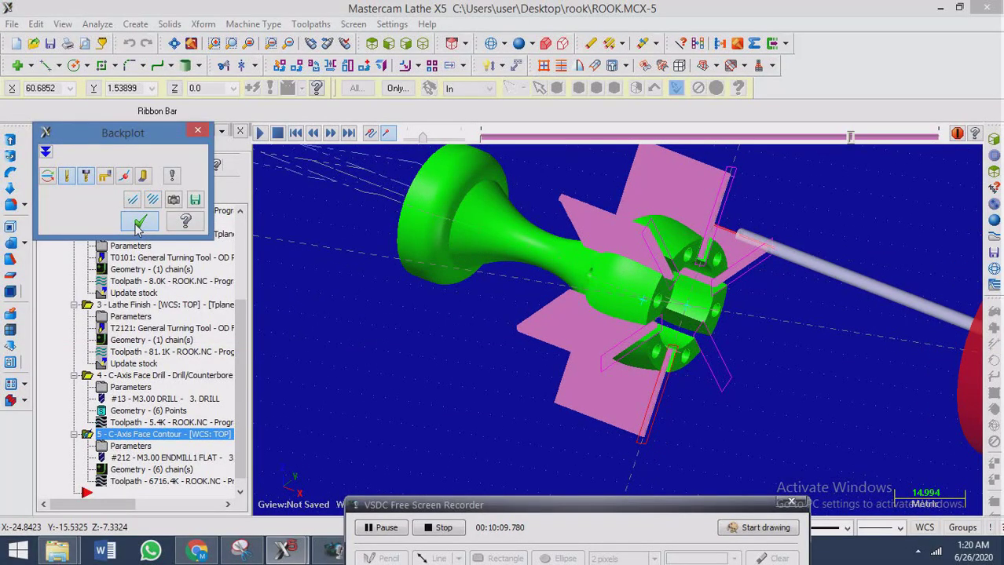
left_click(138, 224)
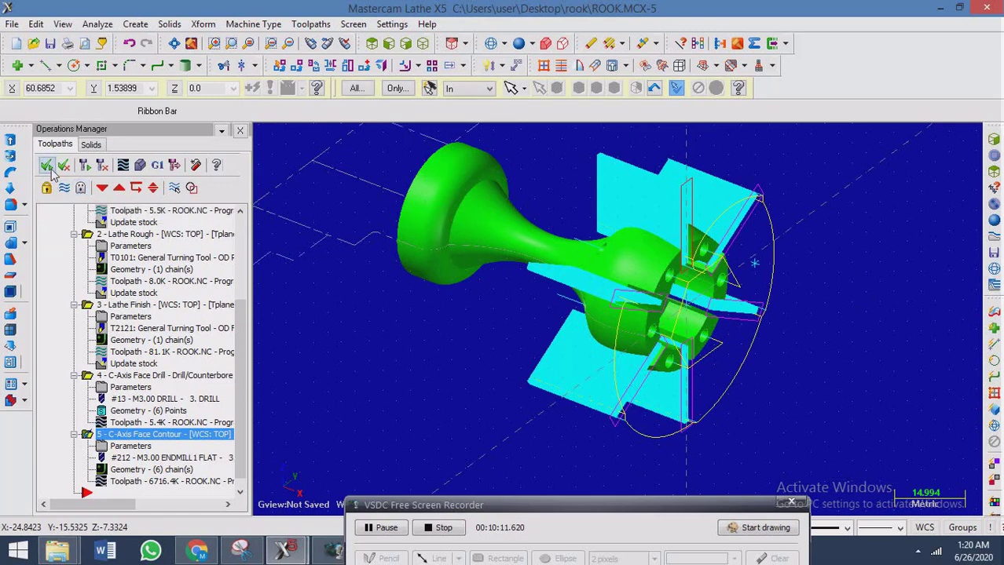
Run the solid verification of all the rook's lathe and C-axis operations on the stock
scroll(137, 350, "up", 6)
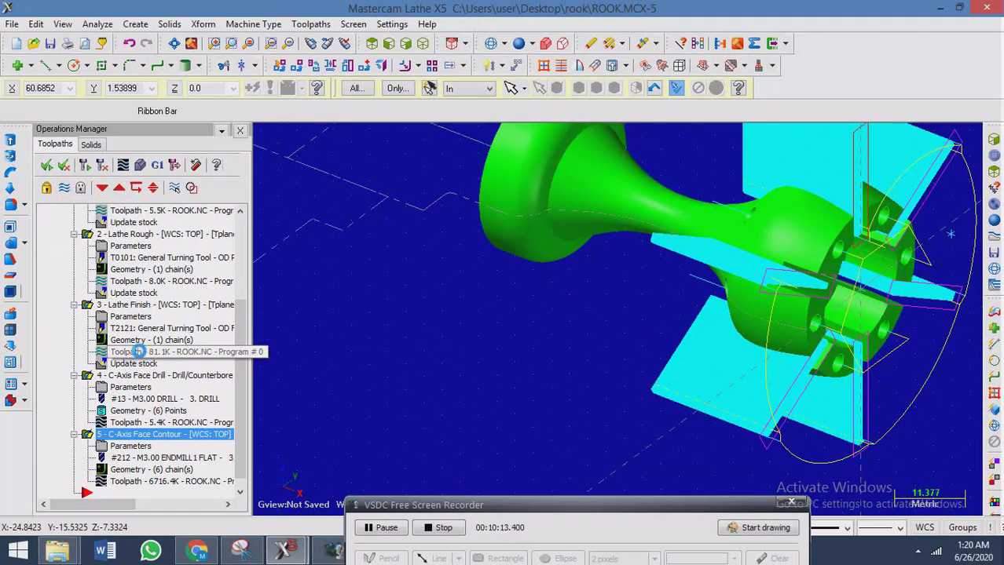
scroll(511, 341, "down", 5)
scroll(511, 341, "down", 1)
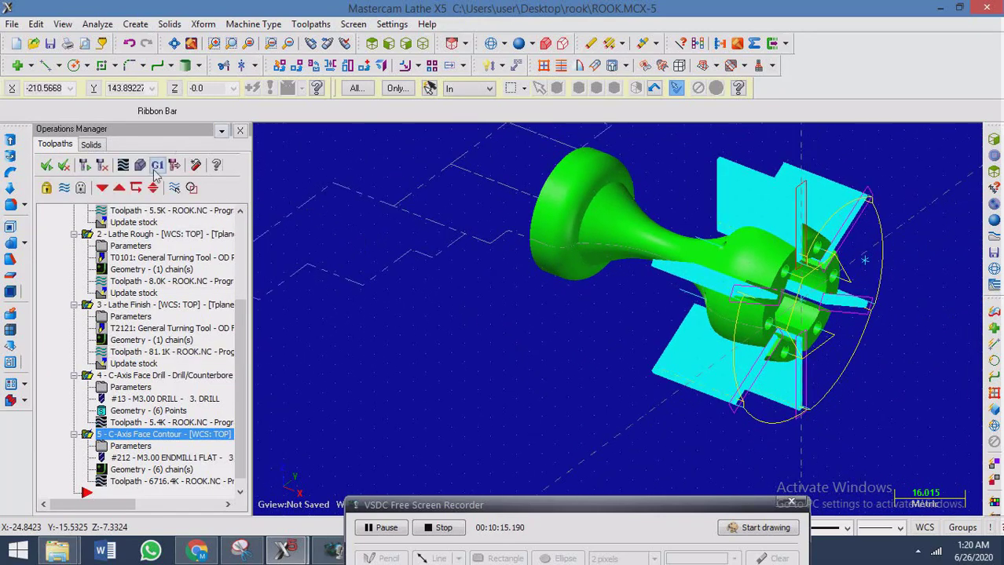
left_click(140, 165)
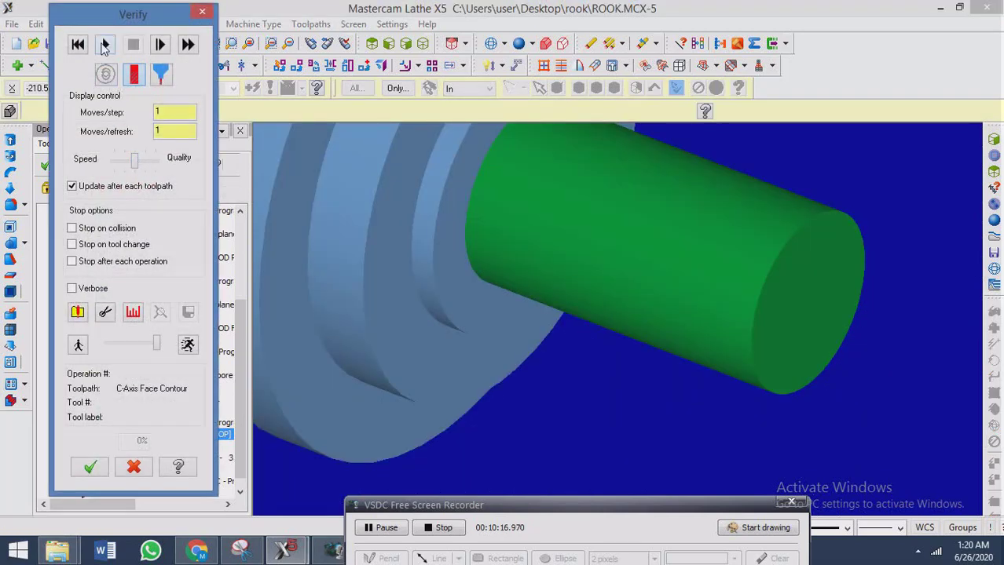
left_click(105, 44)
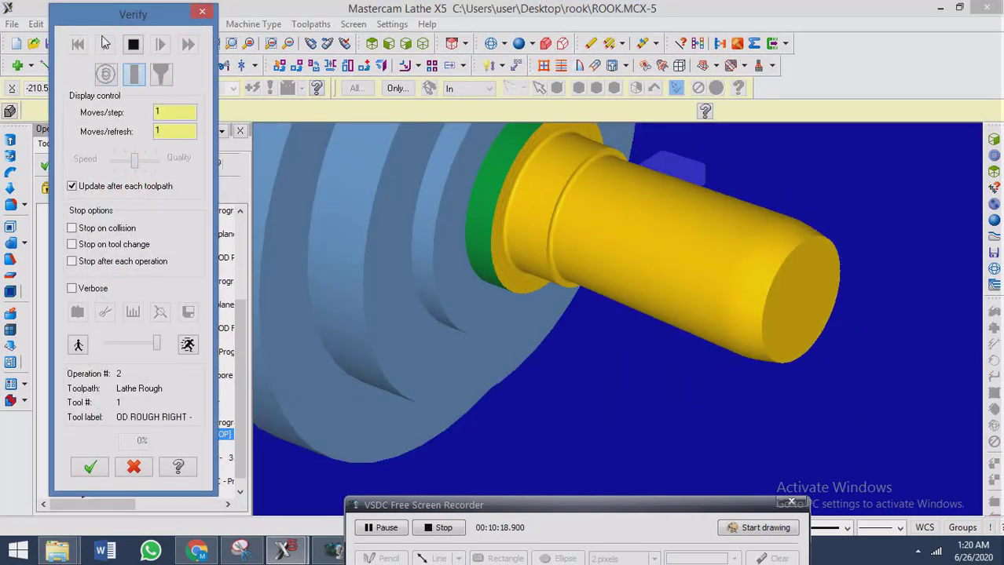